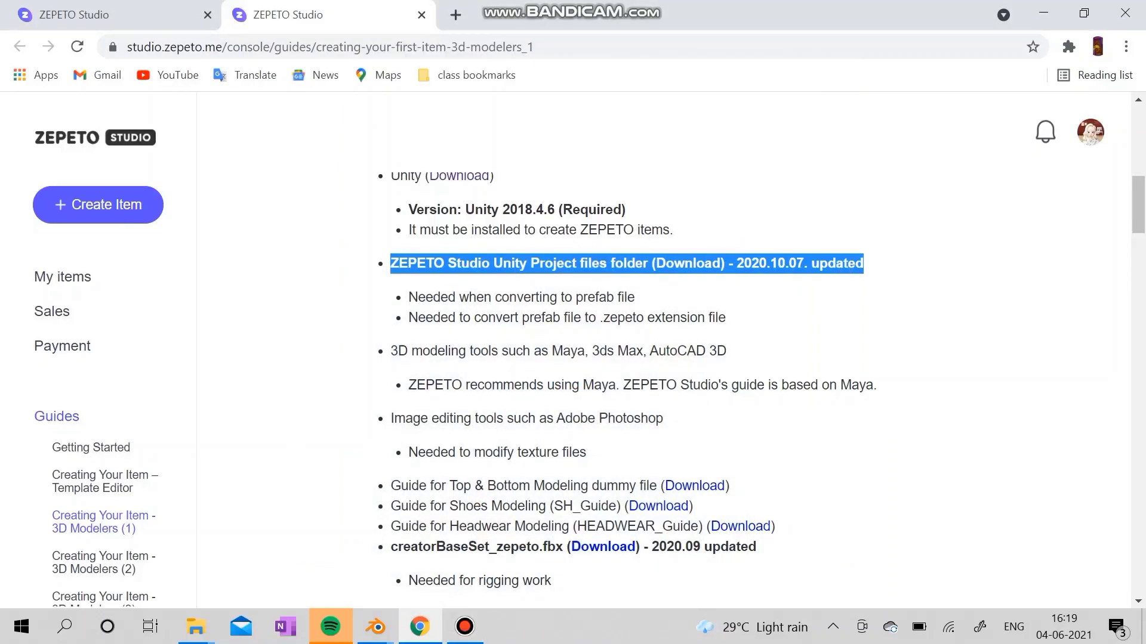
Review the guide's preparation list, covering the required Unity version, the ZEPETO Studio Unity project folder and the recommended 3D modeling tools.
scroll(657, 358, "up", 5)
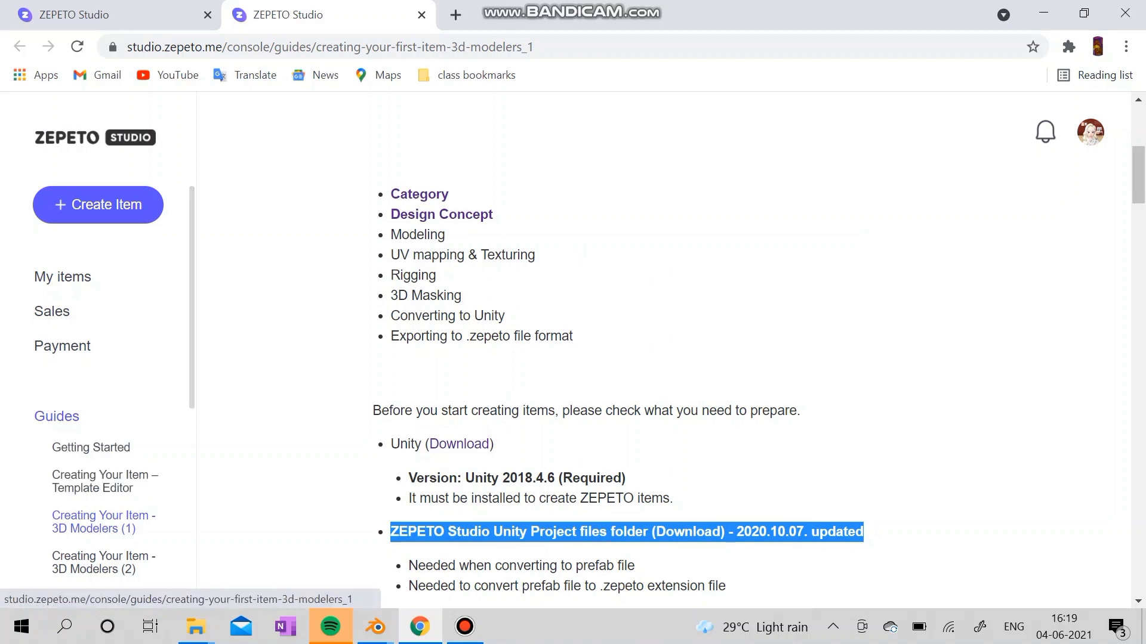
left_click_drag(390, 444, 673, 498)
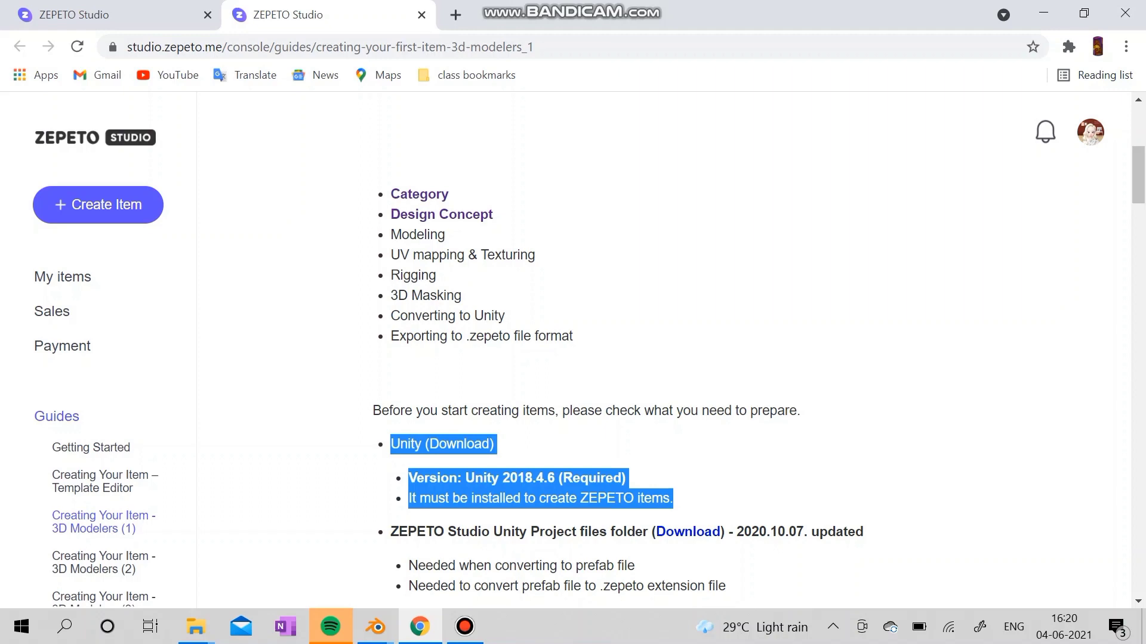
scroll(663, 352, "down", 3)
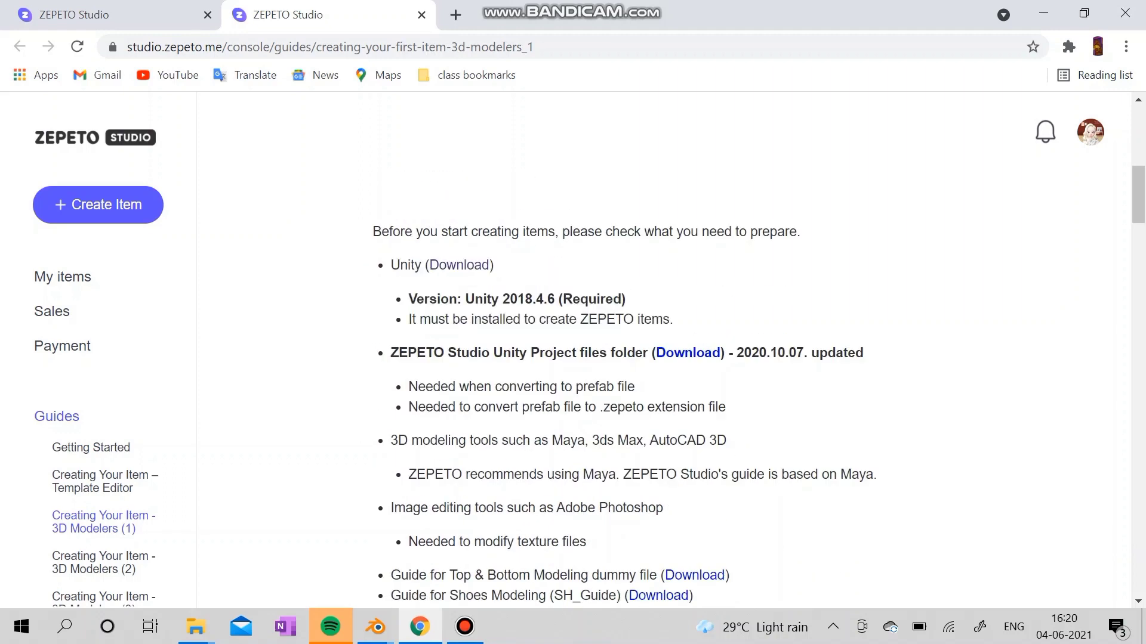
left_click_drag(390, 353, 863, 352)
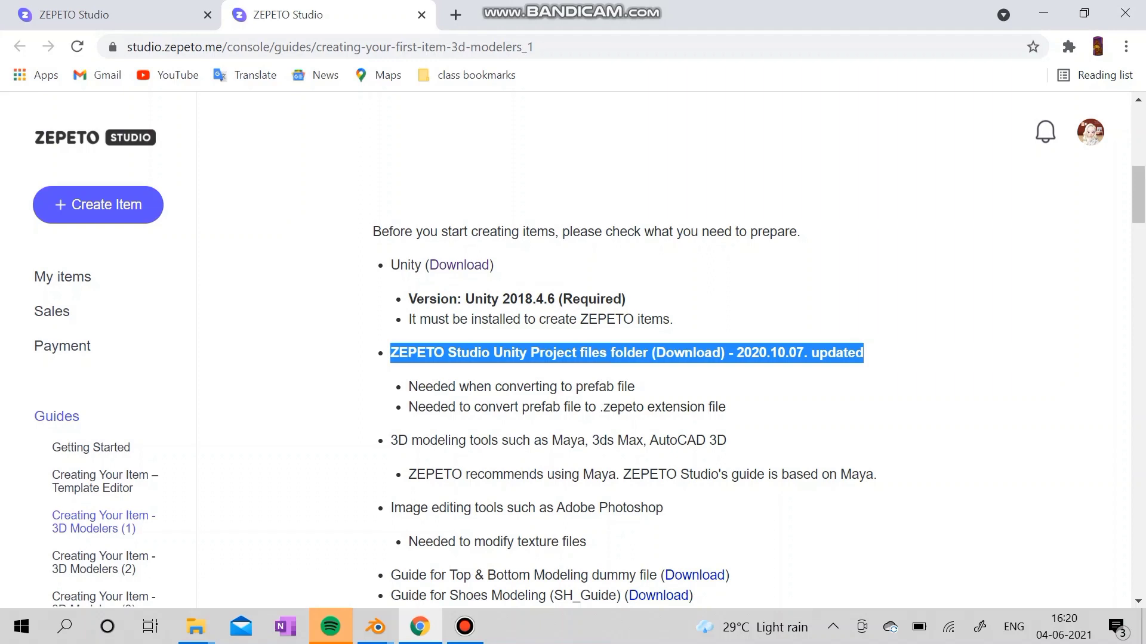
scroll(626, 352, "down", 2)
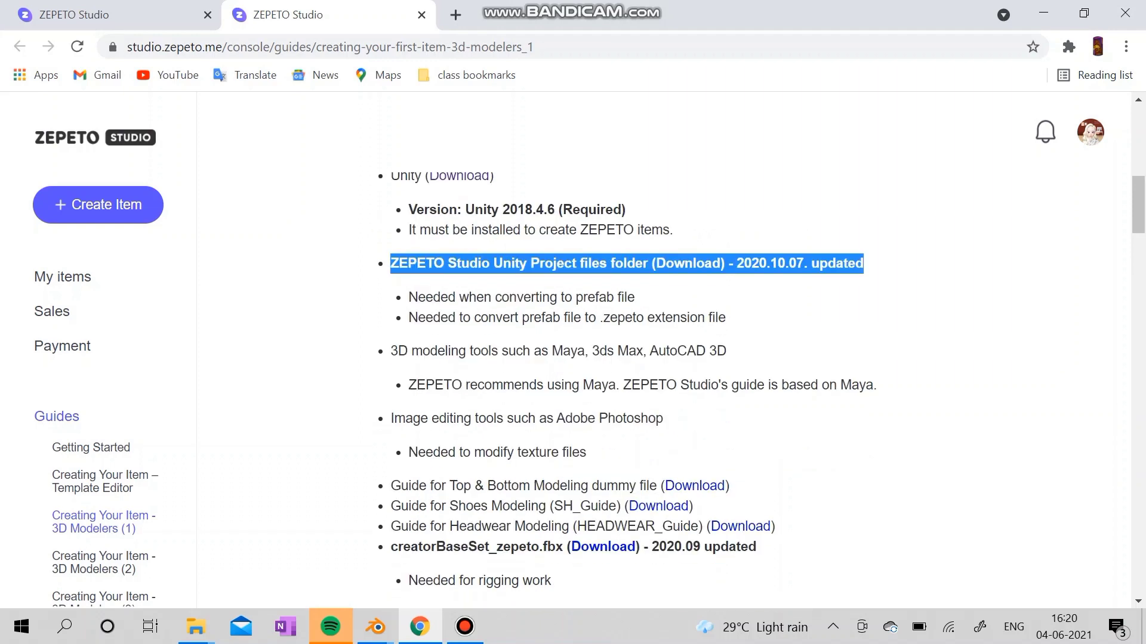
scroll(627, 352, "down", 6)
scroll(627, 352, "up", 6)
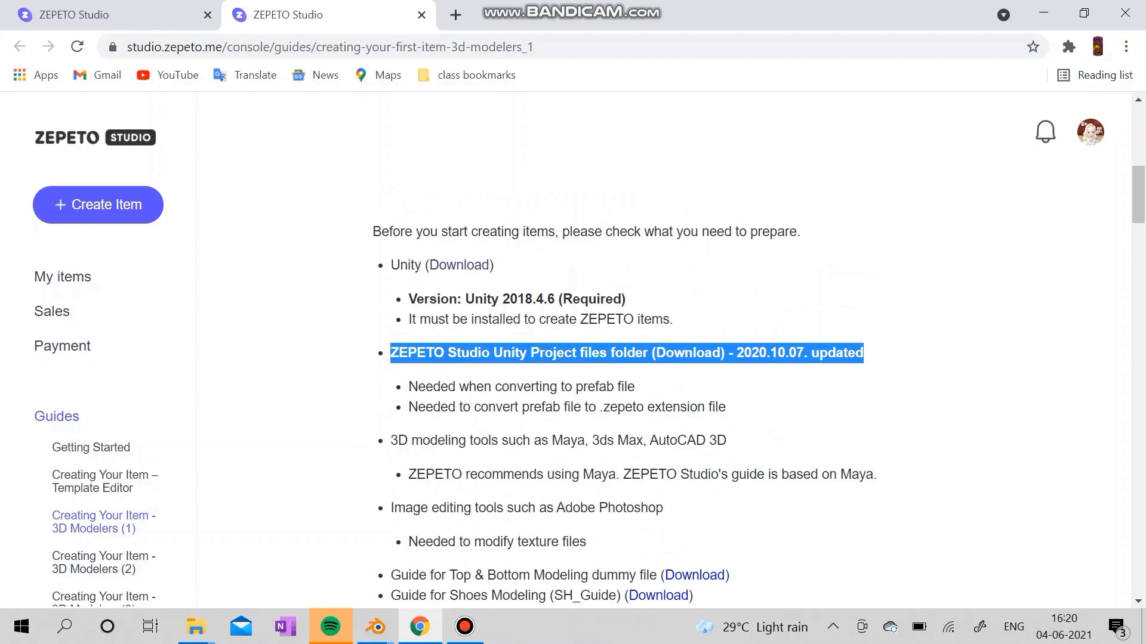
left_click_drag(623, 474, 873, 474)
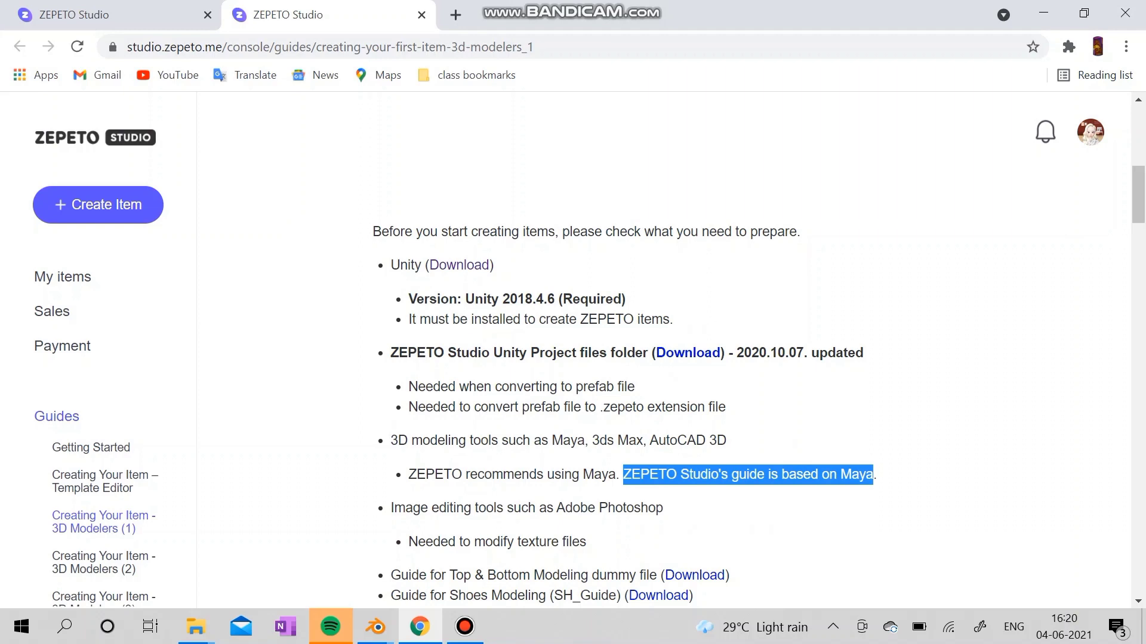
Download the Basic T-Shirt template from the guide's templates by category.
scroll(627, 352, "down", 6)
scroll(627, 352, "down", 4)
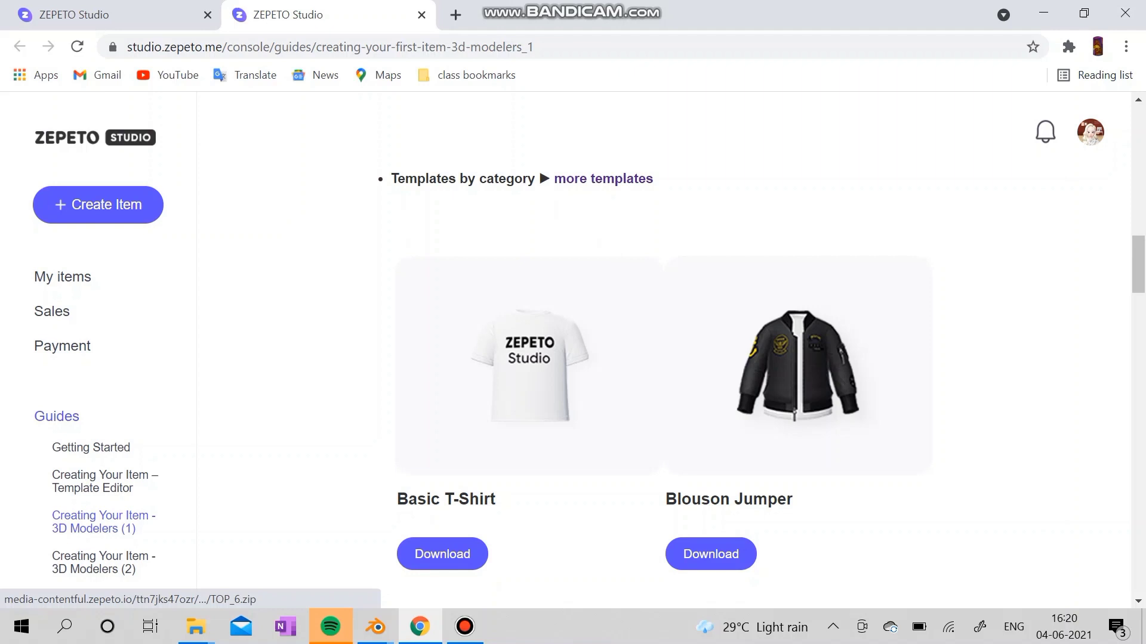
left_click(442, 554)
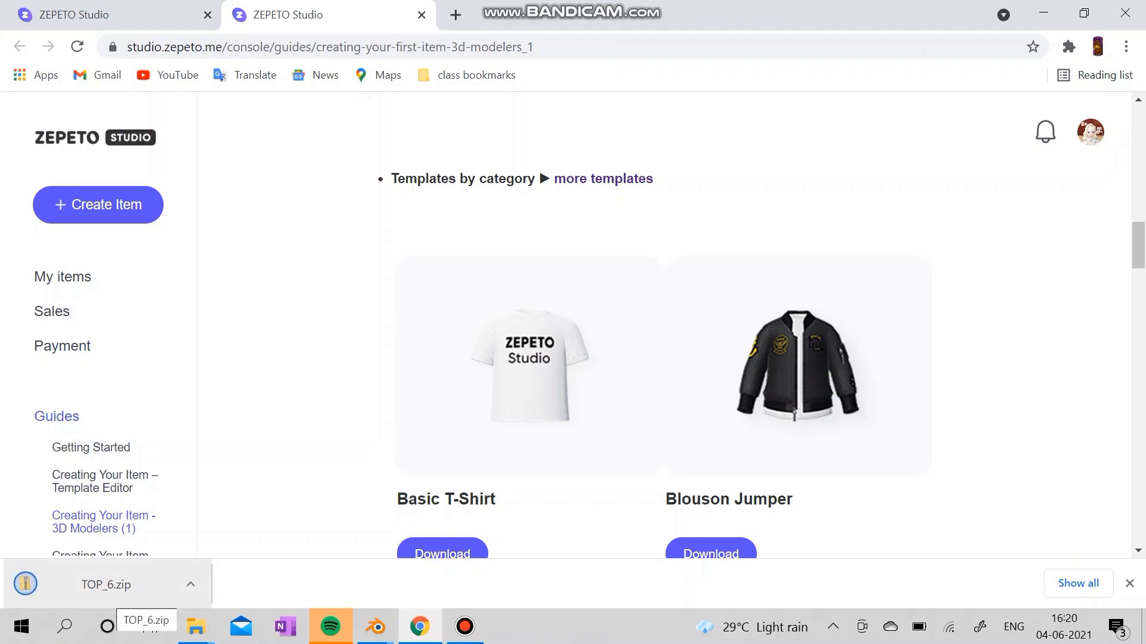
Extract the downloaded TOP_6.zip into a TOP_6 folder in Downloads and put the extracted folder's window away.
left_click(106, 585)
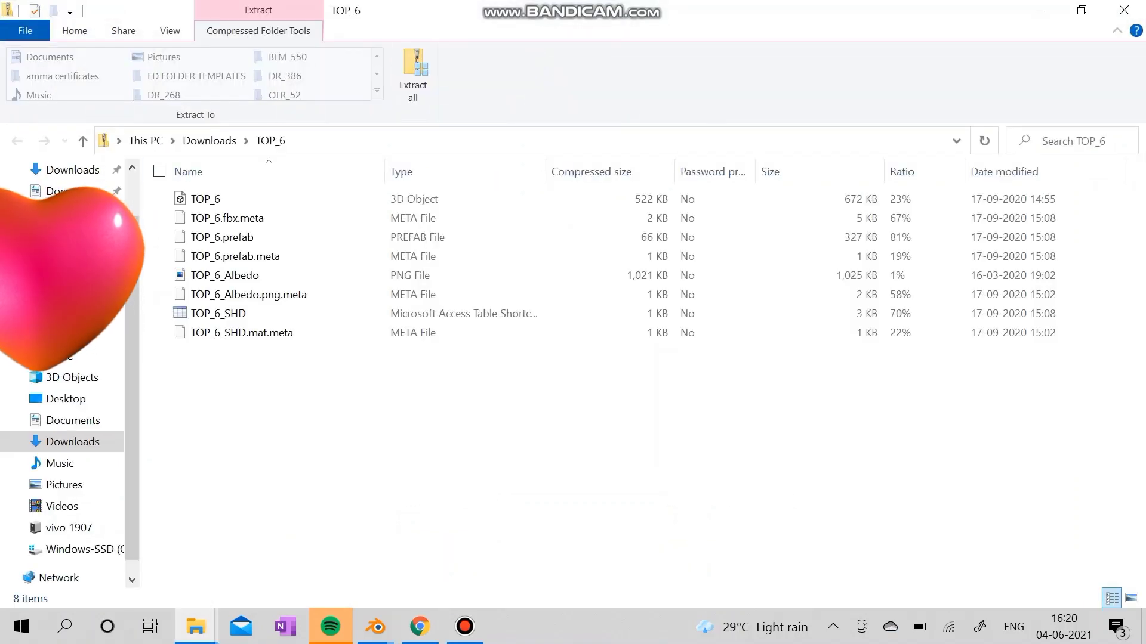
left_click(413, 75)
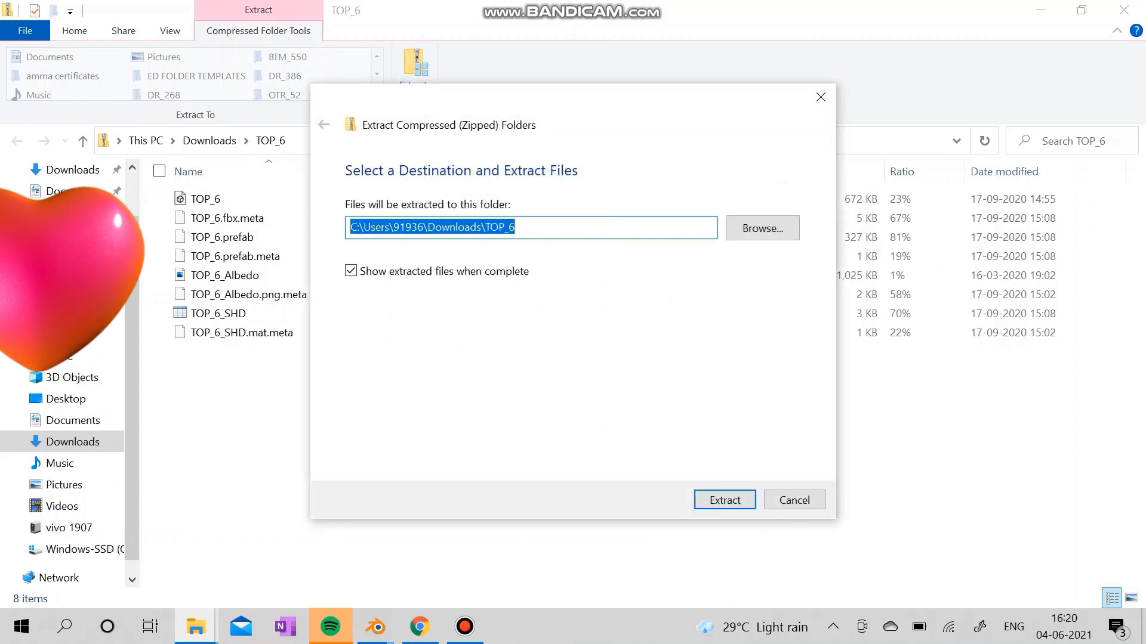
key("Return")
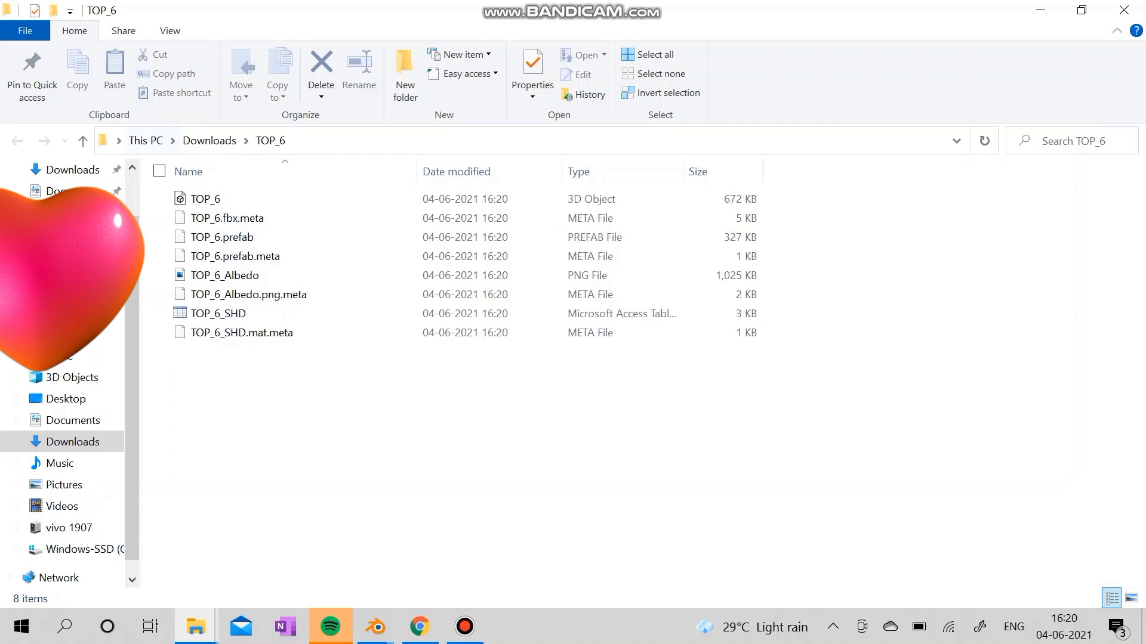
left_click(1040, 9)
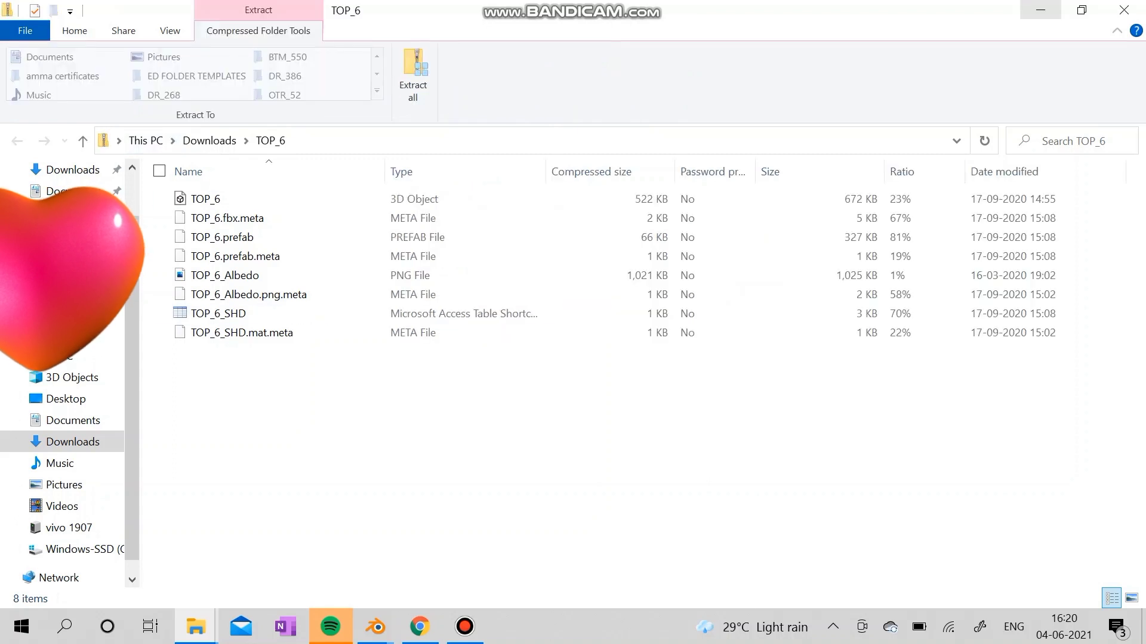
Switch to a new Blender session and dismiss its splash screen to reach the default scene.
mouse_move(376, 627)
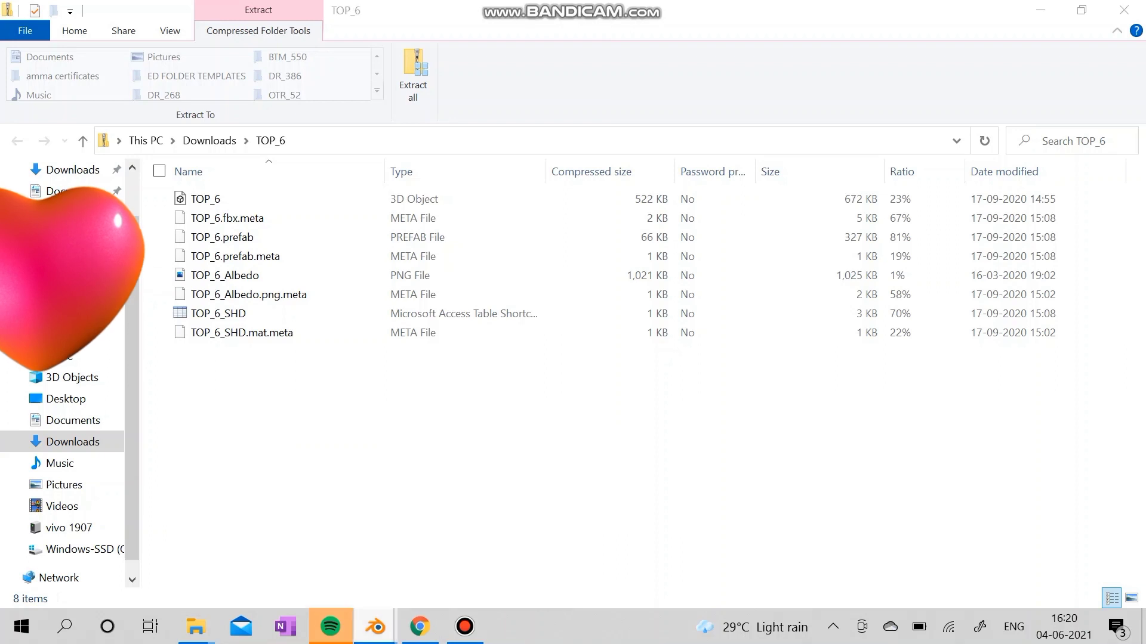
right_click(376, 627)
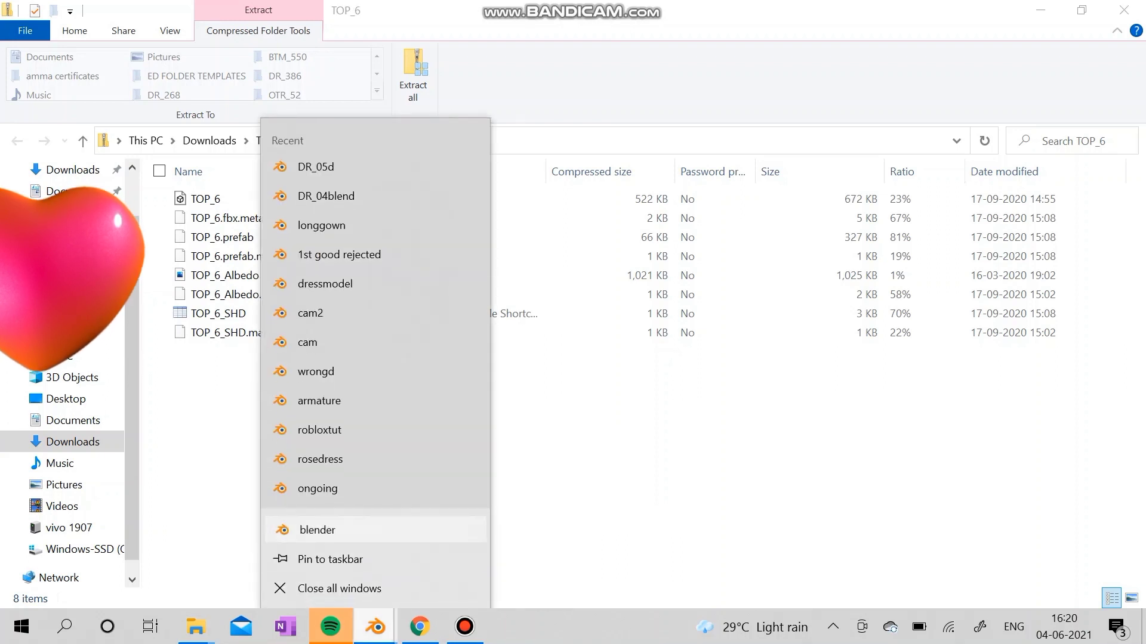
left_click(315, 530)
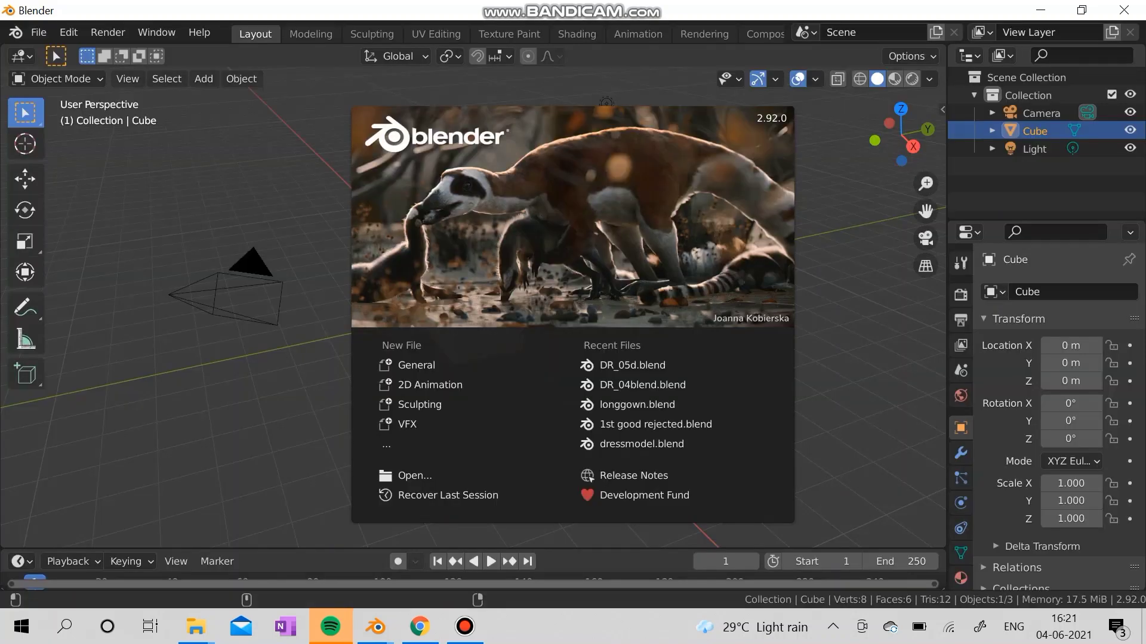
key("Escape")
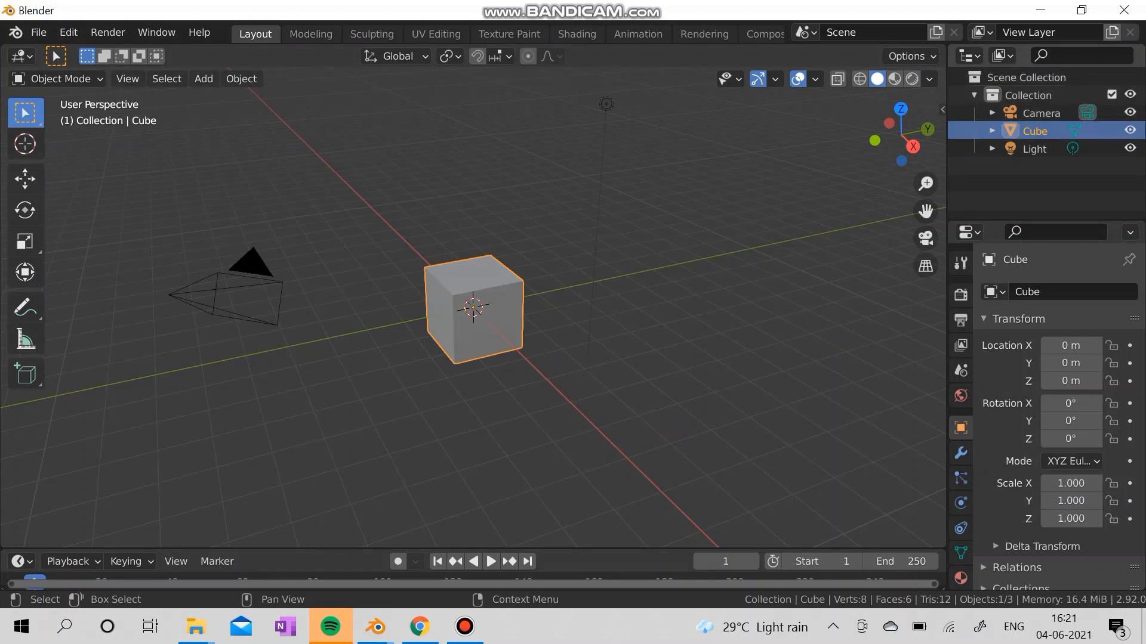
Start the Shortcut VUr input display in the 3D viewport and collapse its settings.
scroll(473, 307, "down", 4)
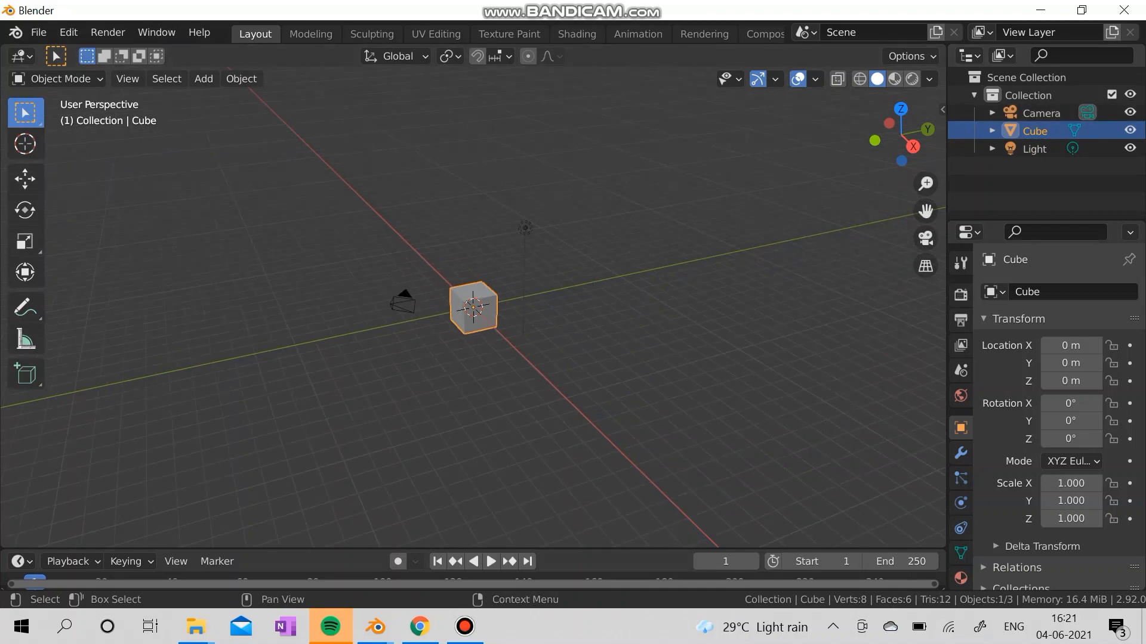
key("n")
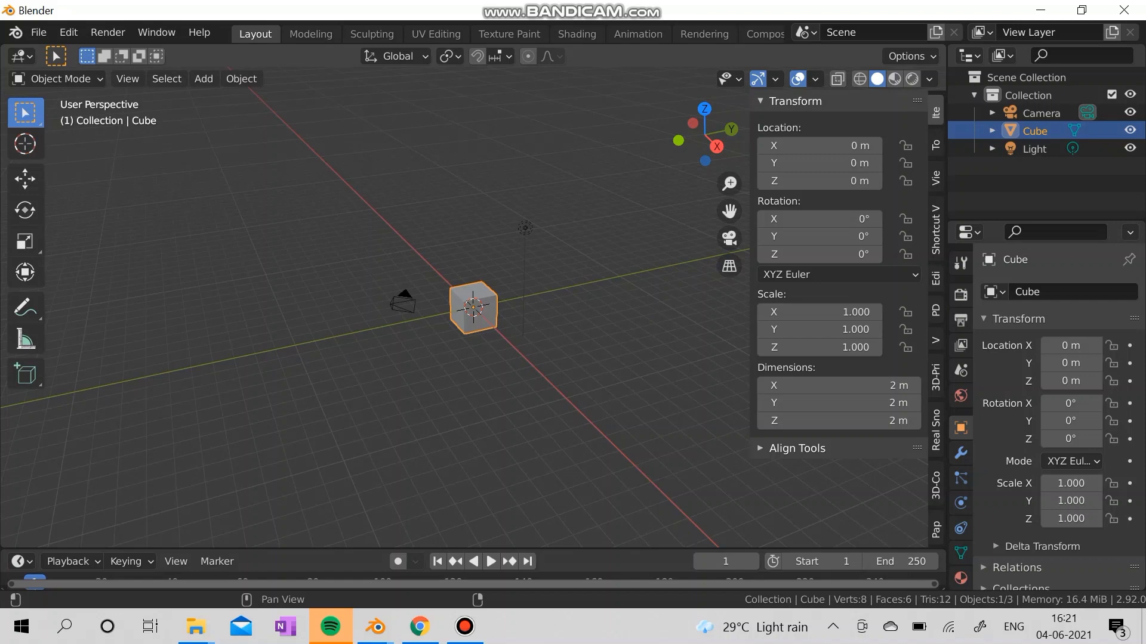
left_click(935, 229)
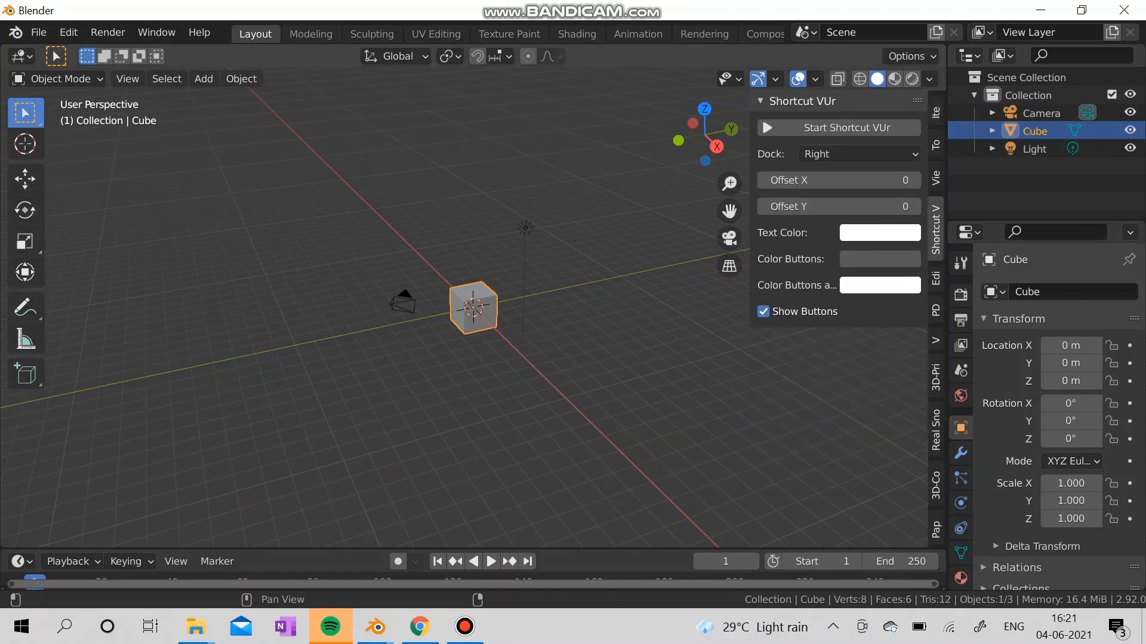
left_click(839, 128)
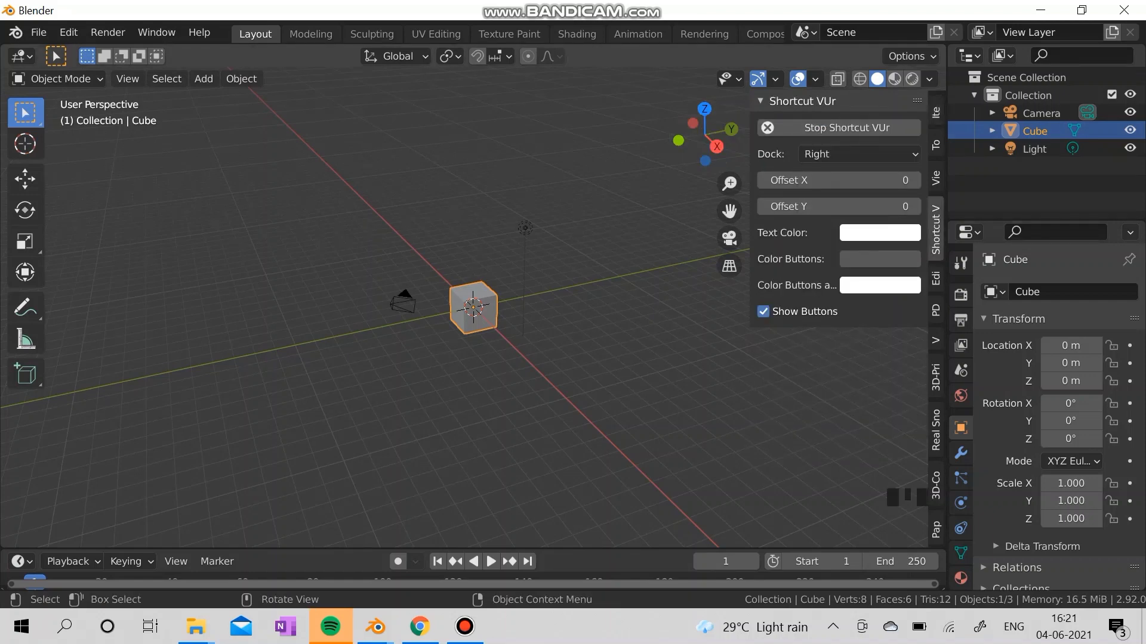
left_click(597, 358)
scroll(473, 307, "down", 2)
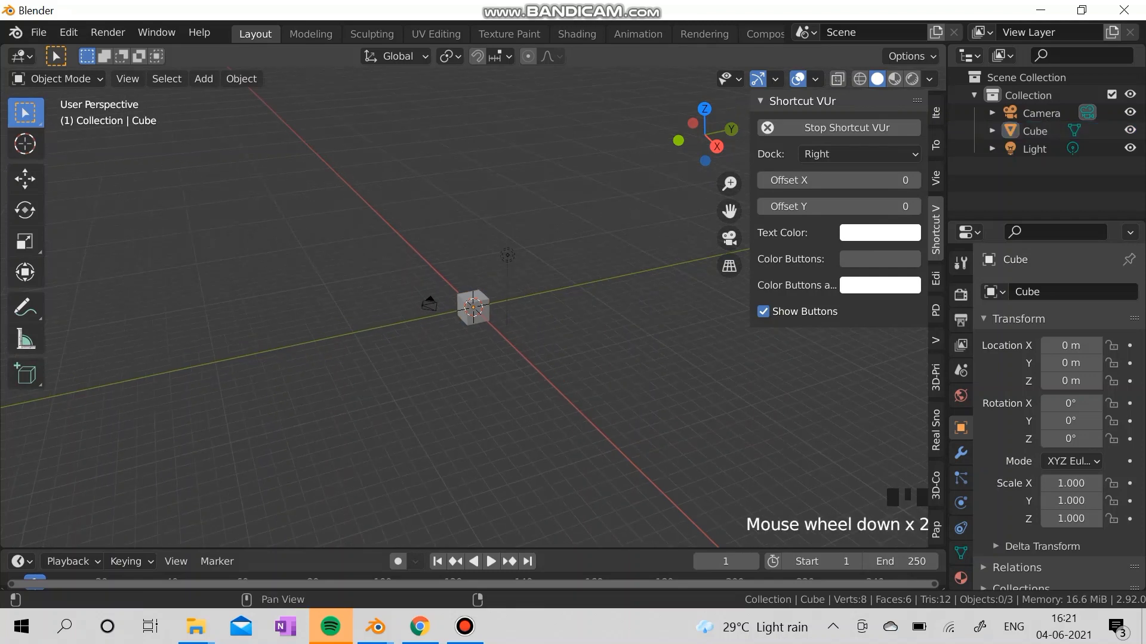
left_click(793, 101)
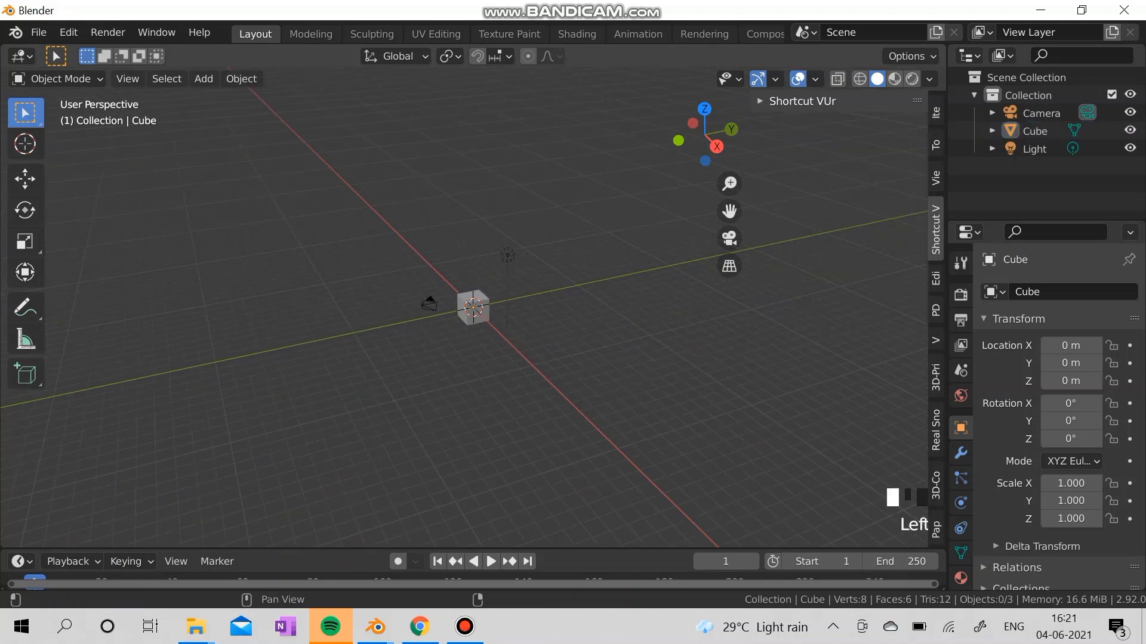
Delete the default camera, cube and light from the scene.
left_click_drag(344, 226, 639, 413)
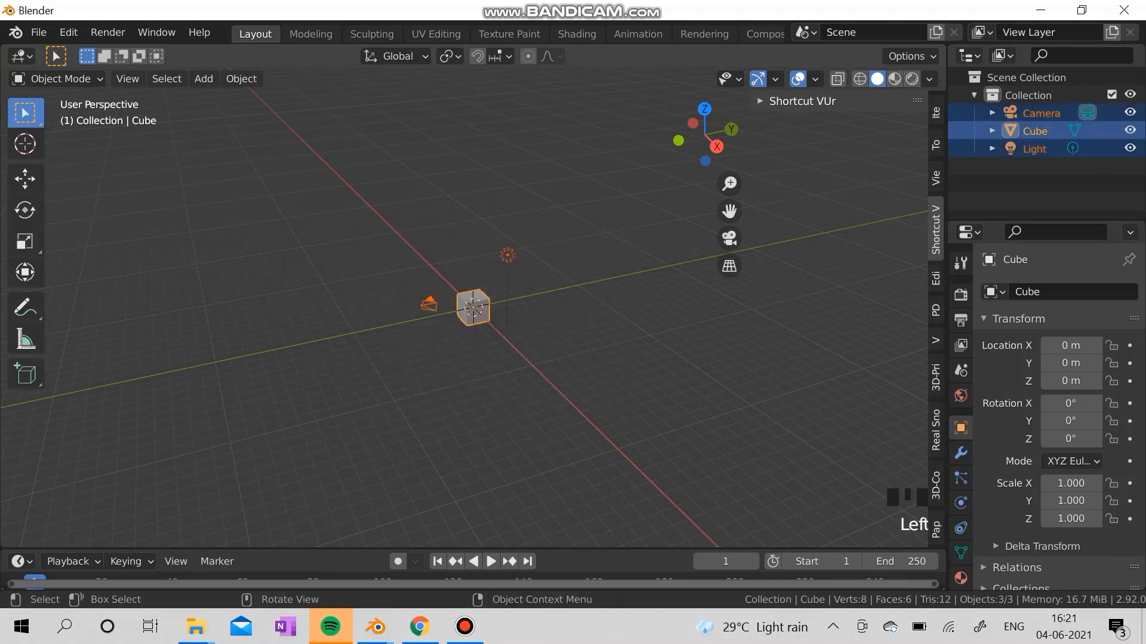
key("Delete")
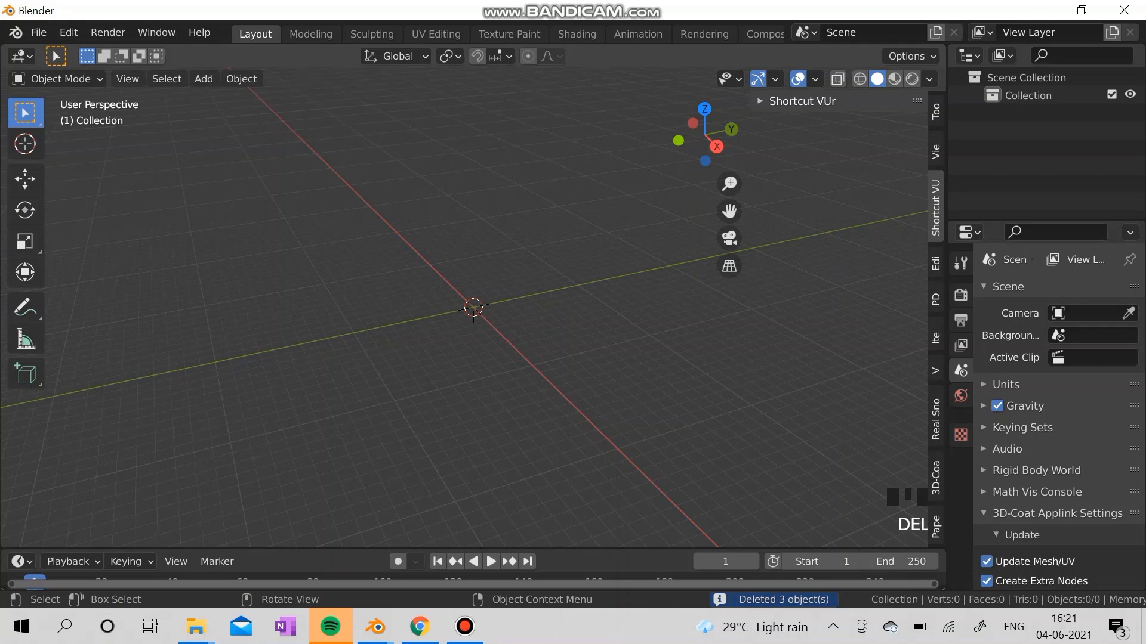
Import TOP_6.fbx from the recent TOP_6 folder as an FBX with the default import settings.
left_click(38, 32)
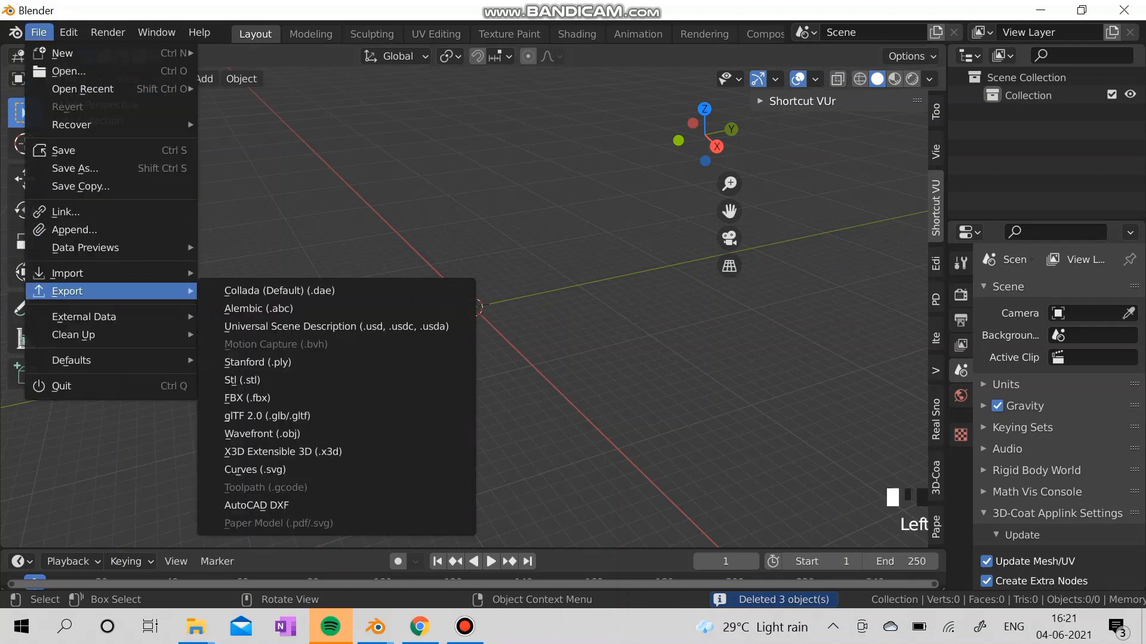
mouse_move(67, 273)
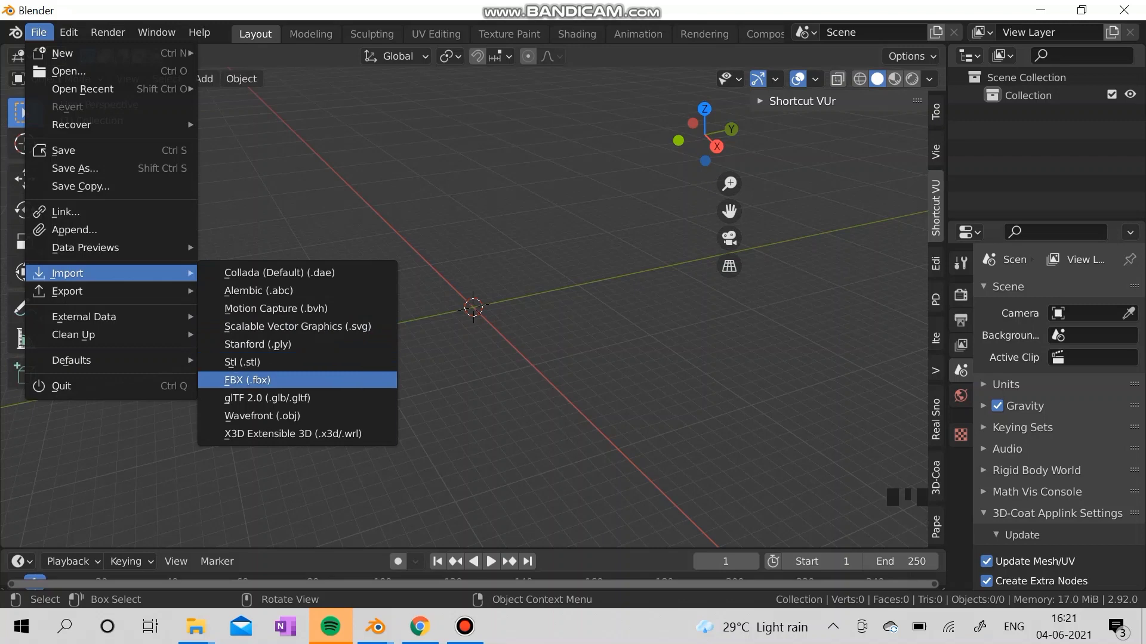
left_click(247, 380)
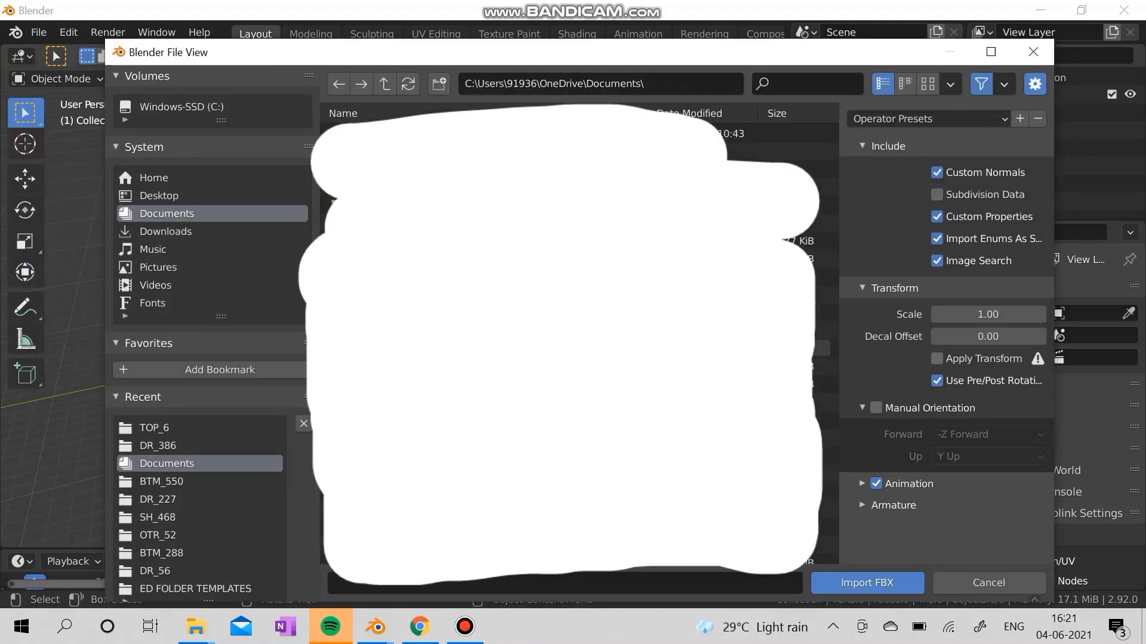
left_click(154, 427)
left_click(370, 133)
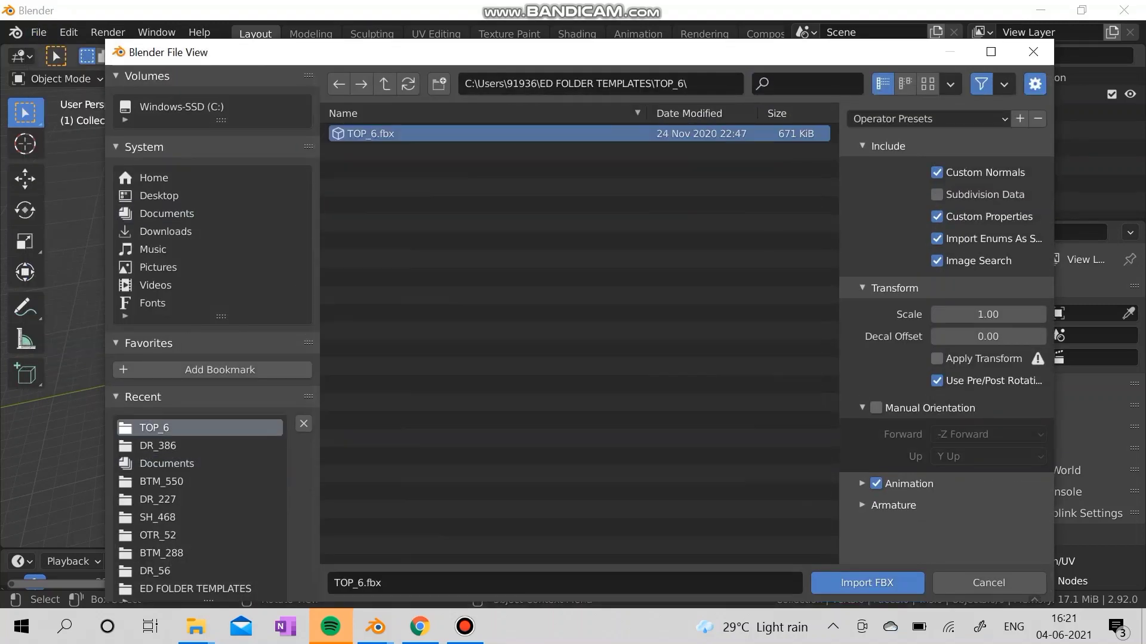
left_click(867, 583)
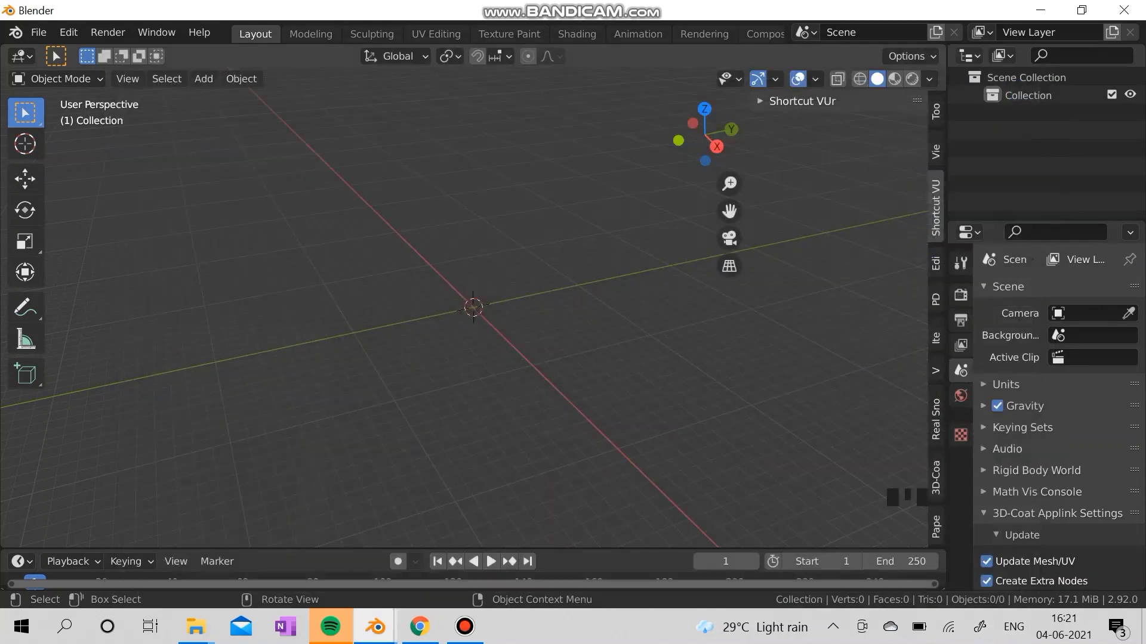
Expand the imported Armature's hierarchy and hide the NK_TOP_6 T-shirt mesh to expose the body.
scroll(471, 304, "up", 12)
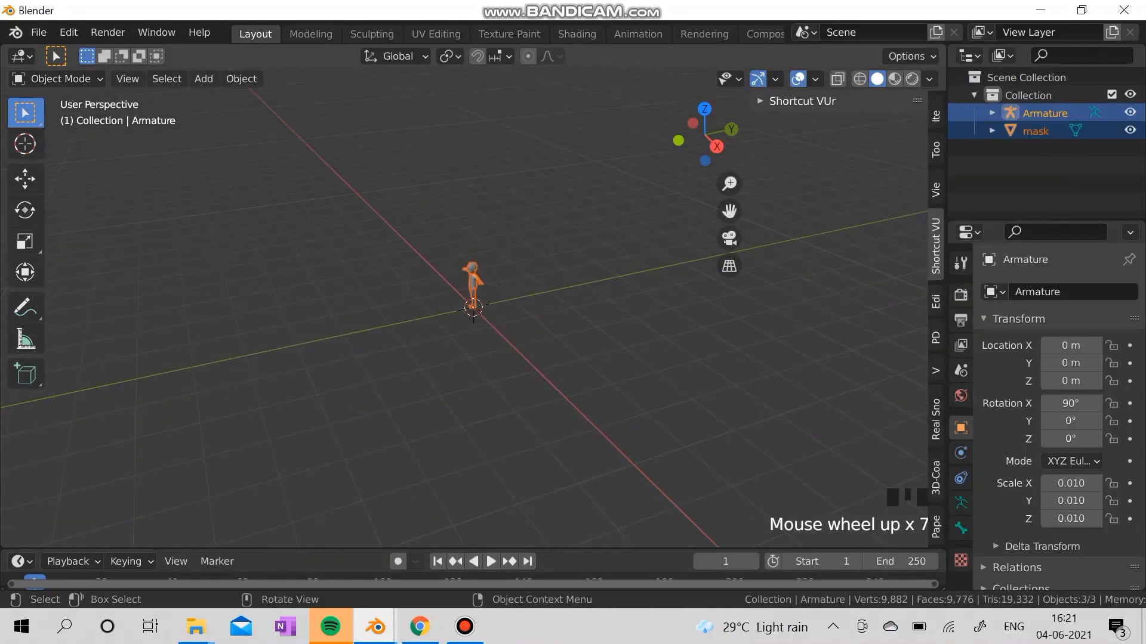
mouse_move(472, 304)
middle_mouse_down()
mouse_move(442, 298)
mouse_move(471, 305)
mouse_move(454, 310)
middle_mouse_up()
scroll(471, 305, "up", 5)
scroll(472, 306, "down", 2)
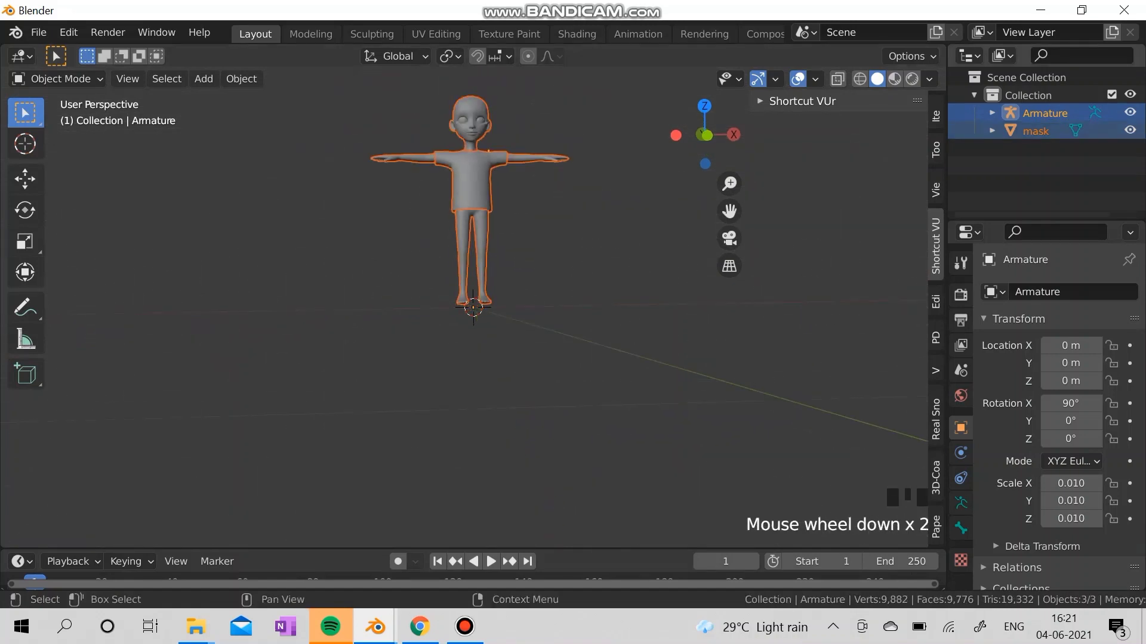
left_click(991, 113)
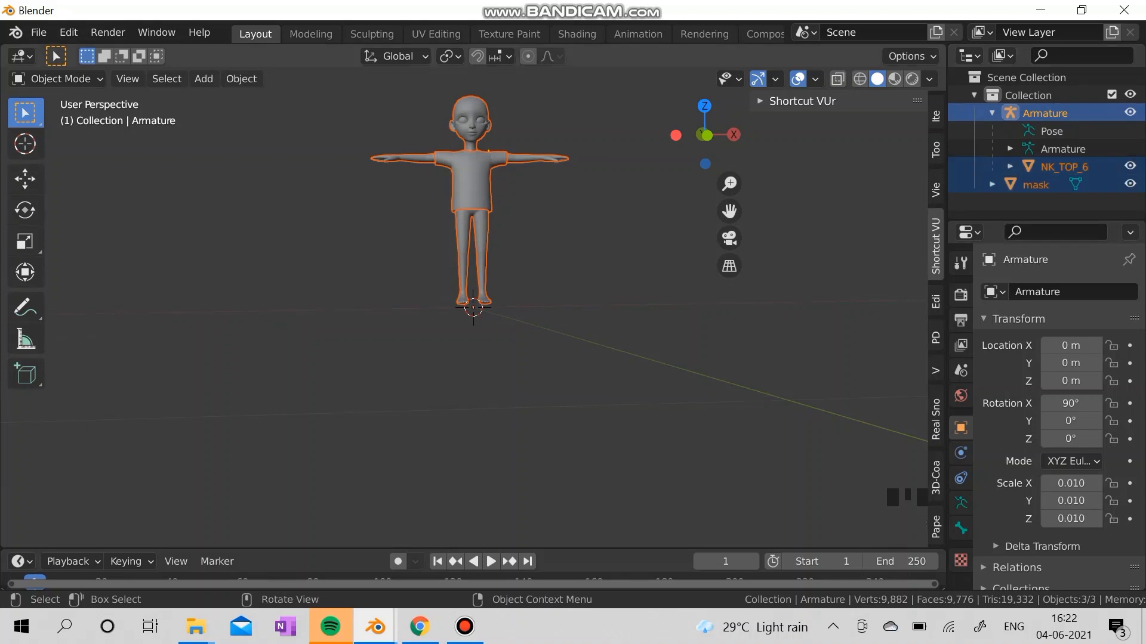
left_click(472, 182)
key("h")
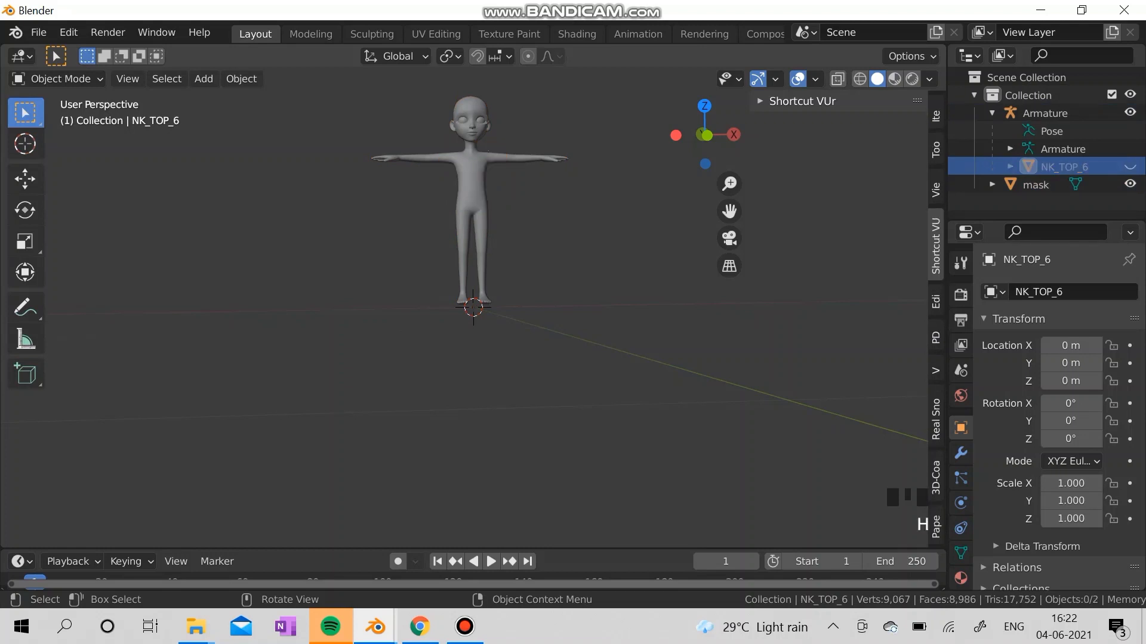
Duplicate the mask body mesh by copying and pasting it within the scene.
middle_click_drag(472, 182, 471, 196)
left_click(1036, 184)
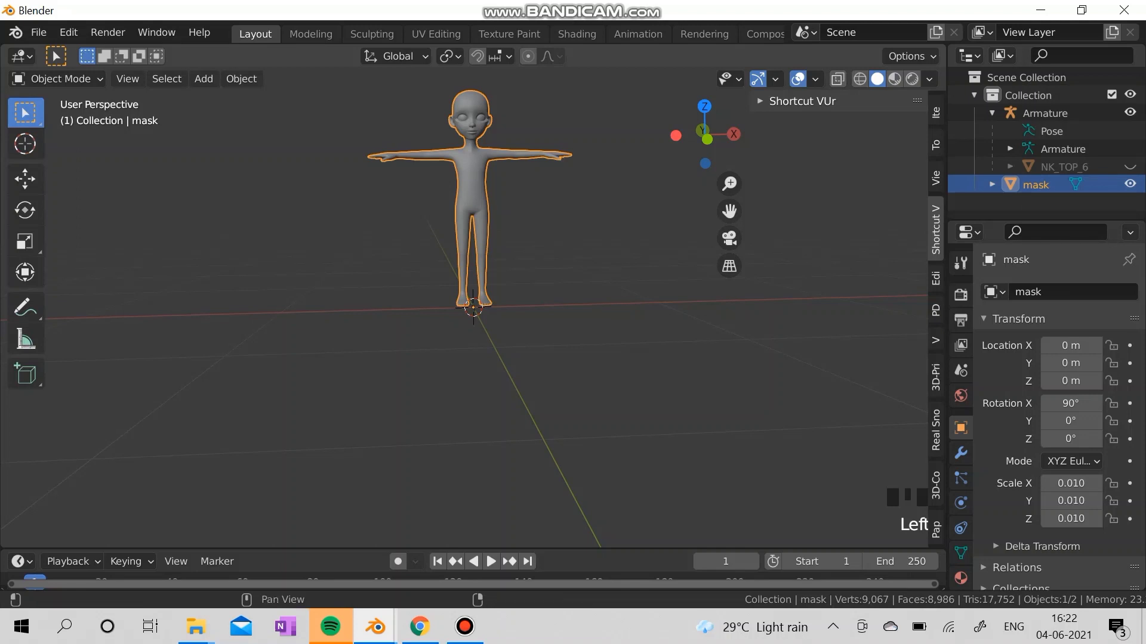
right_click(1035, 185)
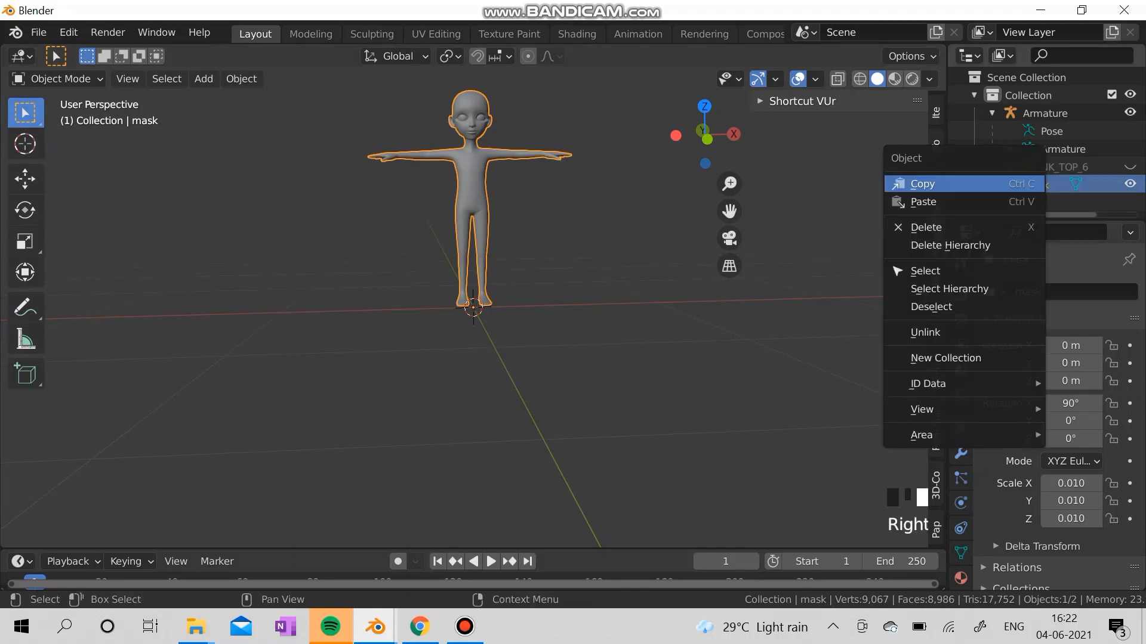
left_click(1015, 184)
right_click(1045, 187)
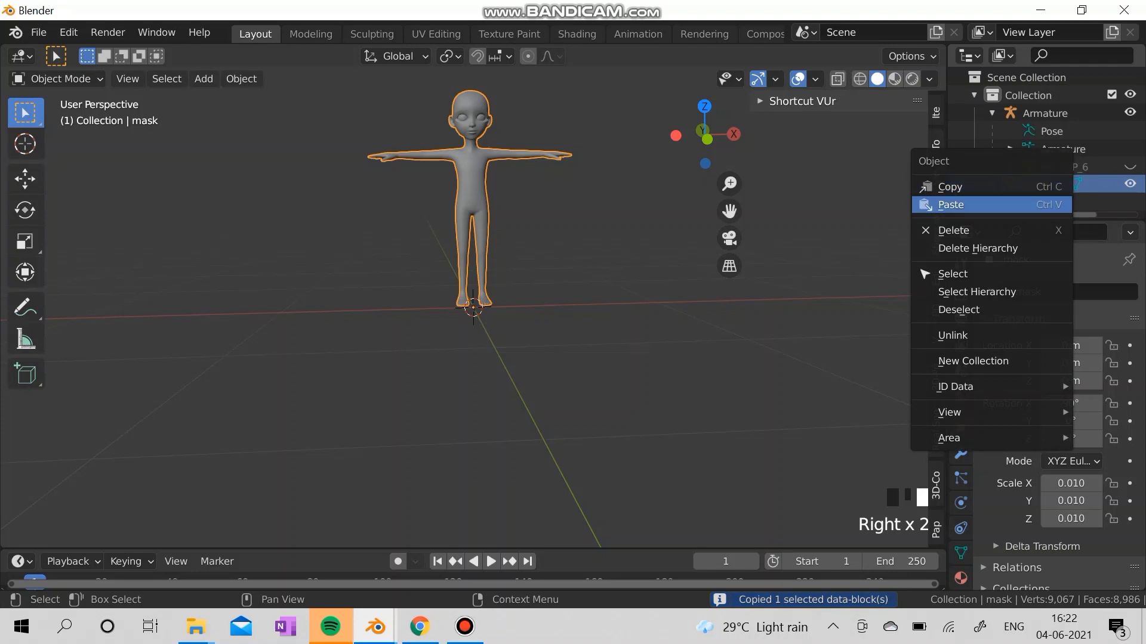
left_click(950, 205)
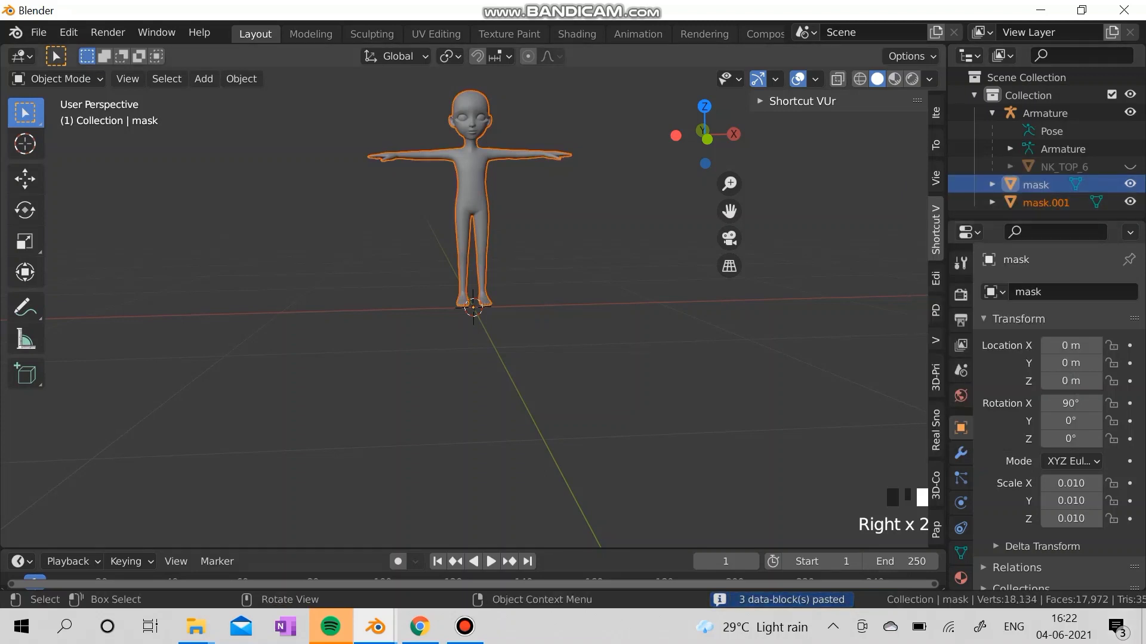
Rename the pasted copy of the mask mesh as TOP_002.
left_click(1045, 202)
left_click(1072, 292)
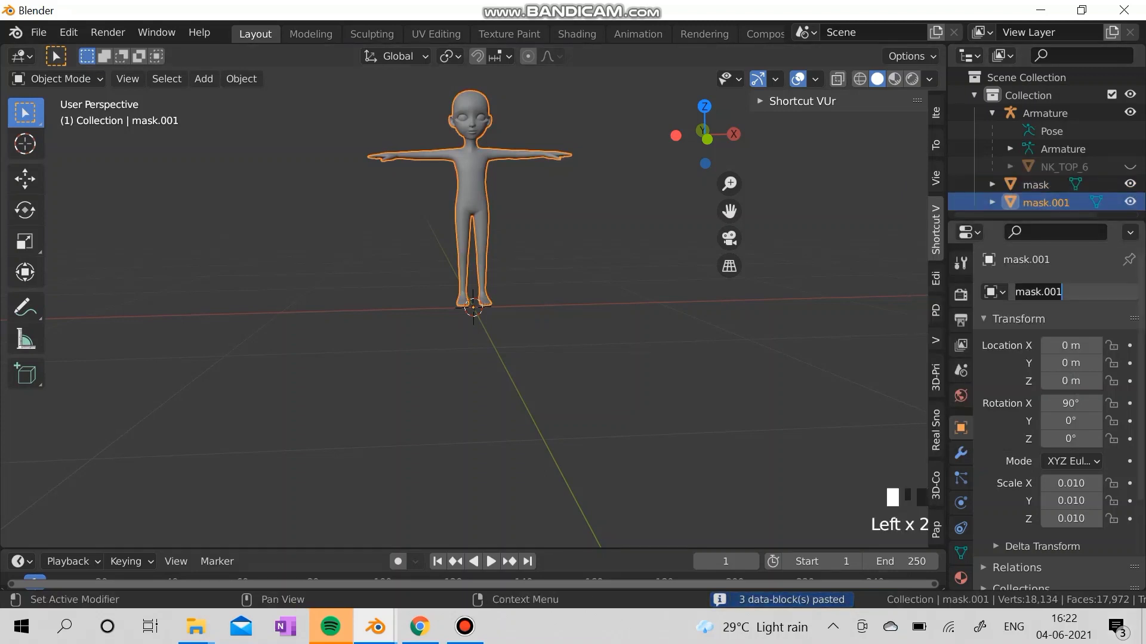
key("ctrl+a")
key("BackSpace")
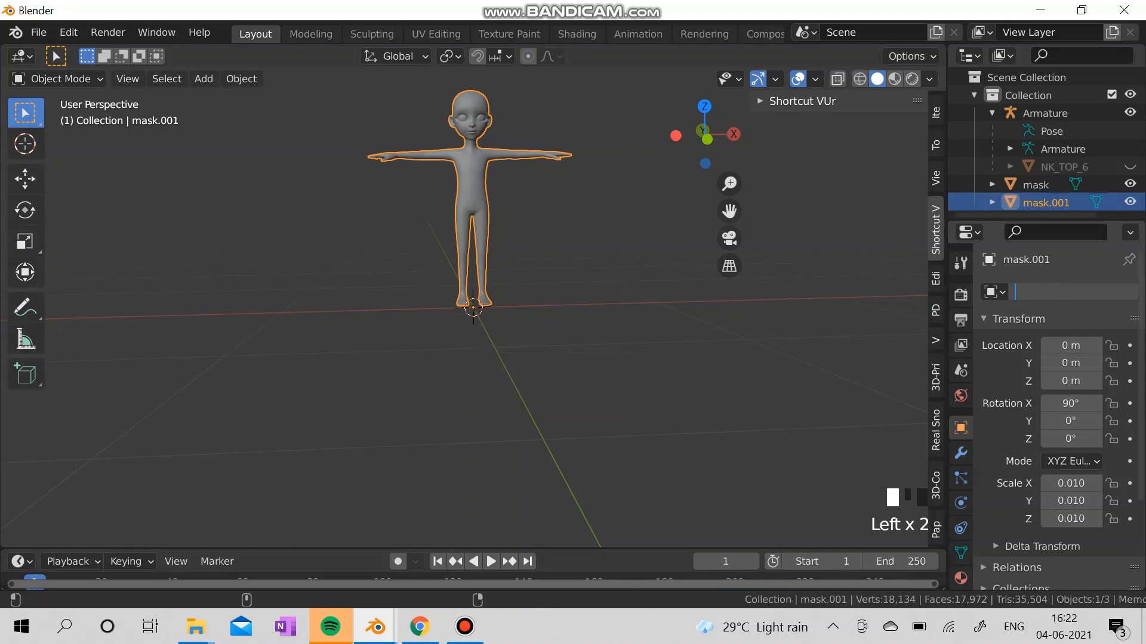
type("TOP_002")
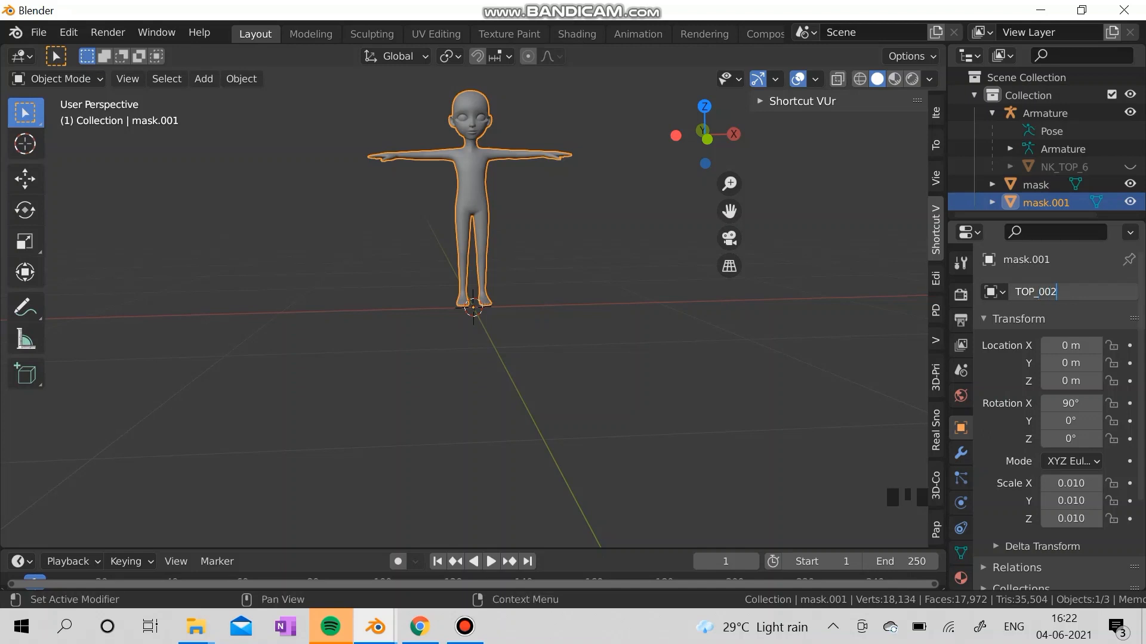
key("Return")
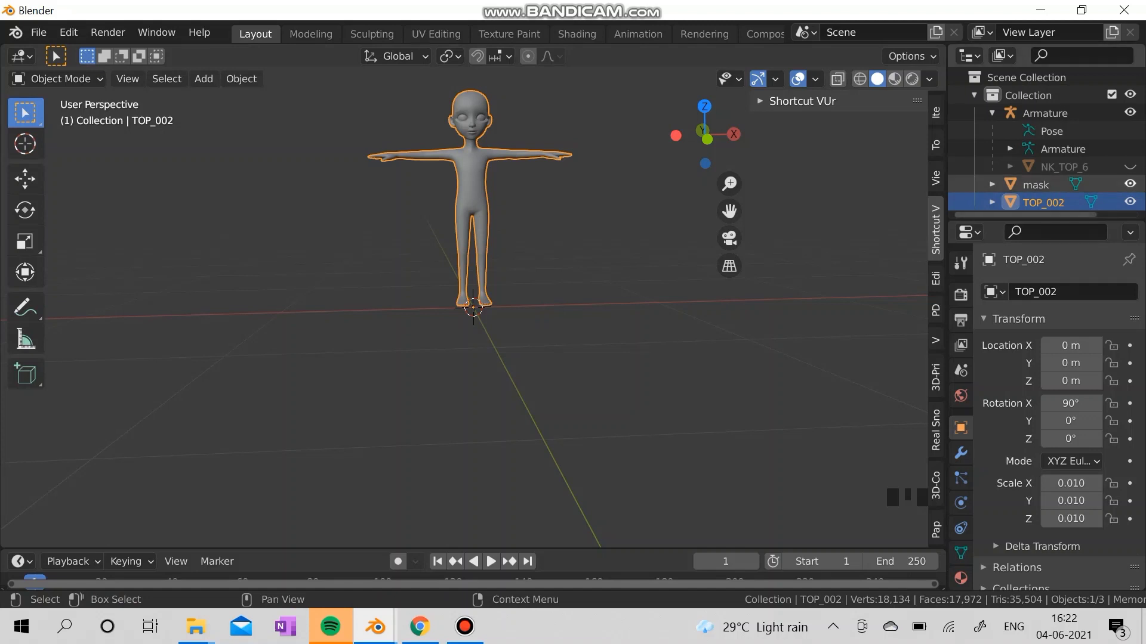
Hide the original mask mesh so that only the TOP_002 body is shown.
left_click(1130, 185)
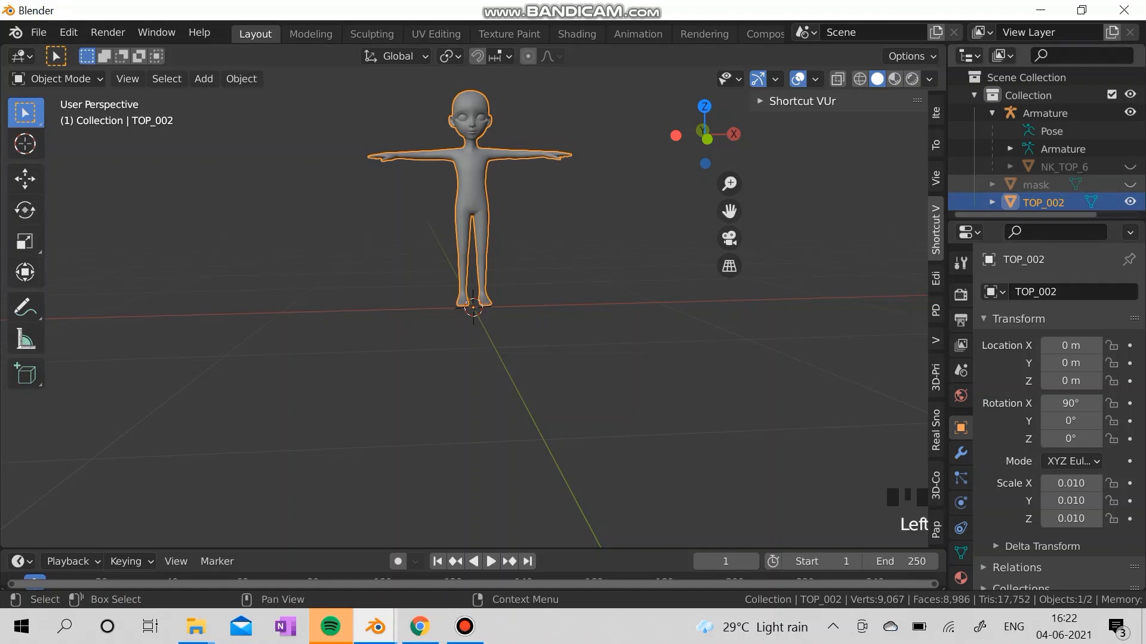
left_click(1130, 184)
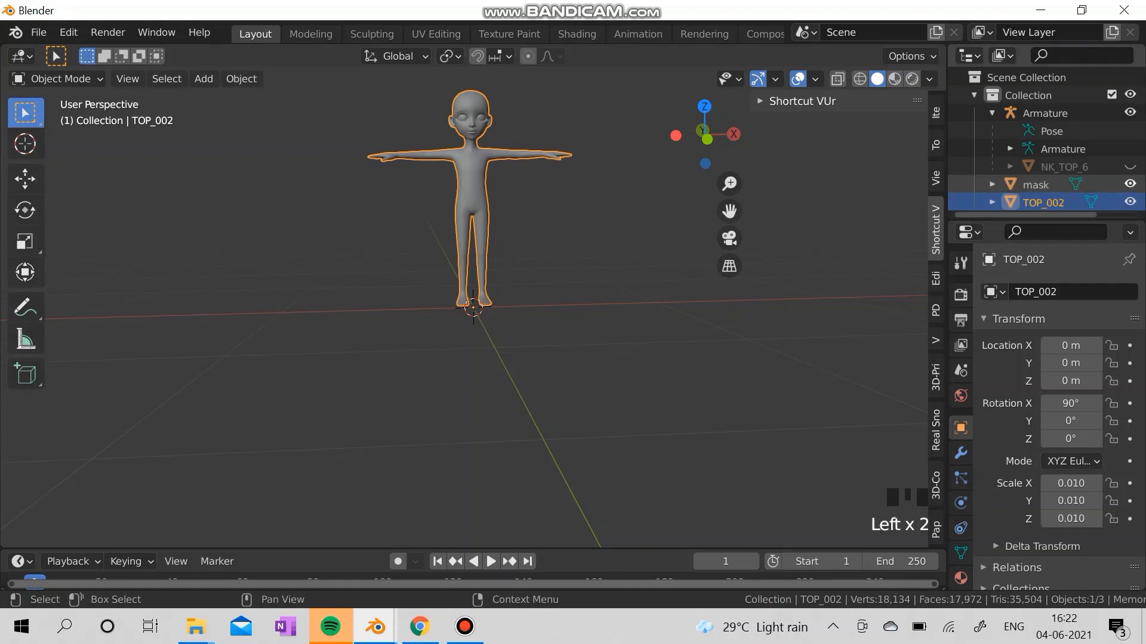
left_click(1131, 184)
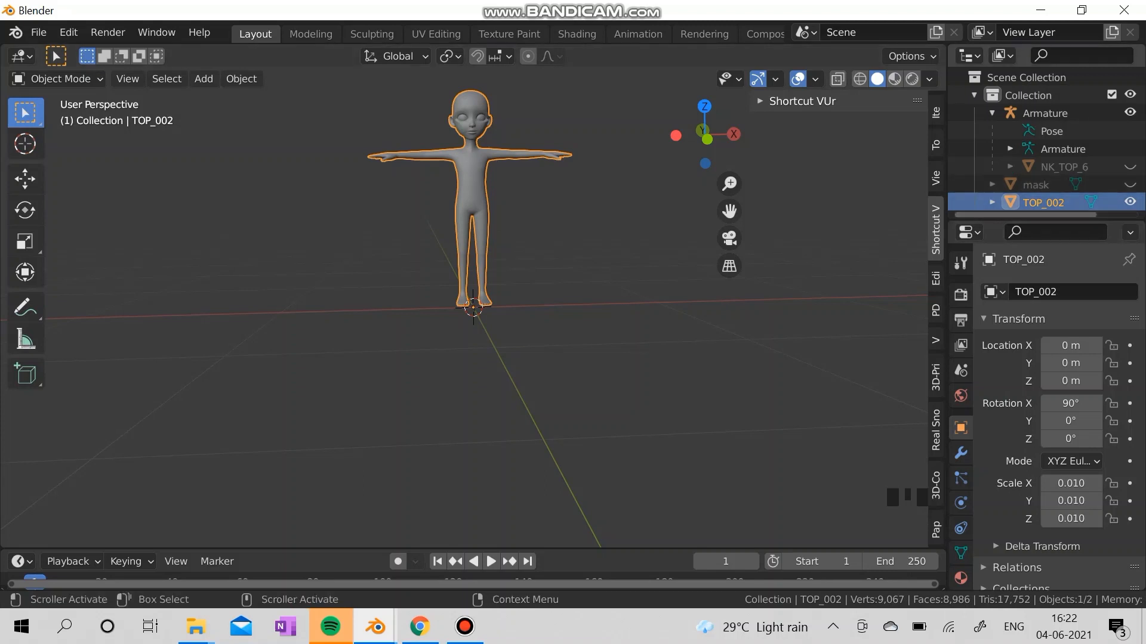
left_click(1026, 214)
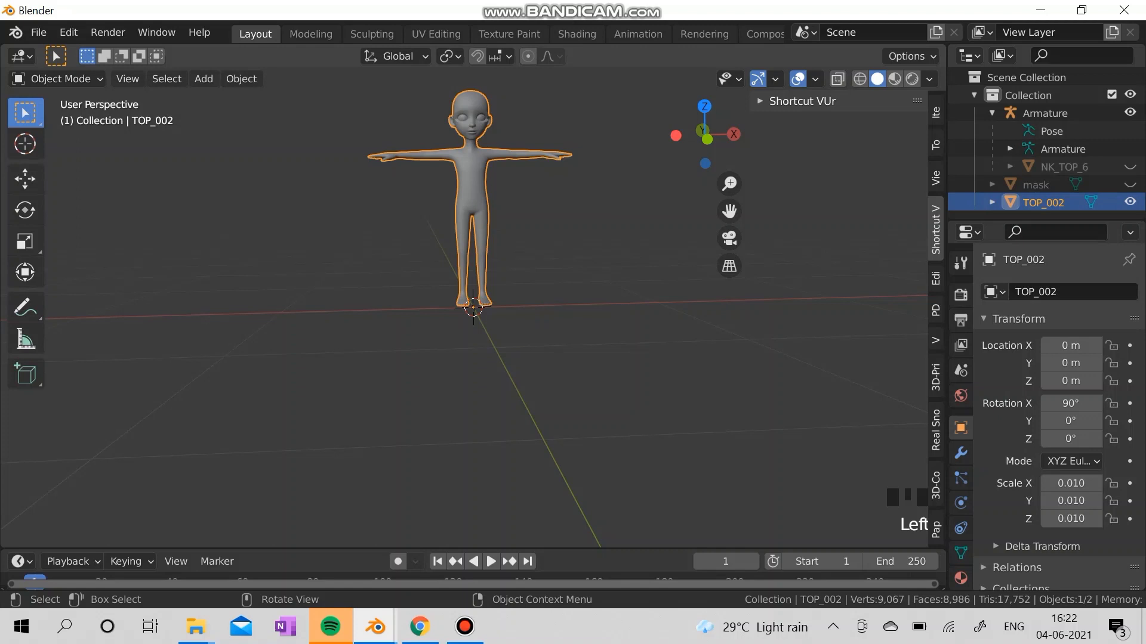
Put TOP_002 into Edit Mode with edge selection and face it in the front orthographic view.
left_click(57, 79)
left_click(42, 120)
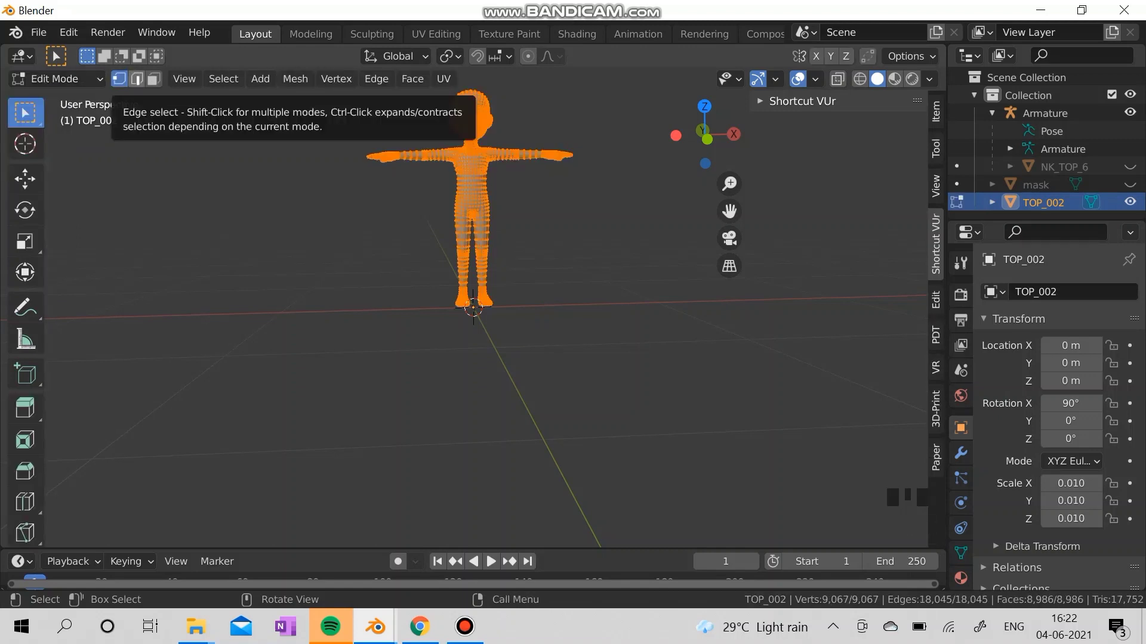
left_click(137, 79)
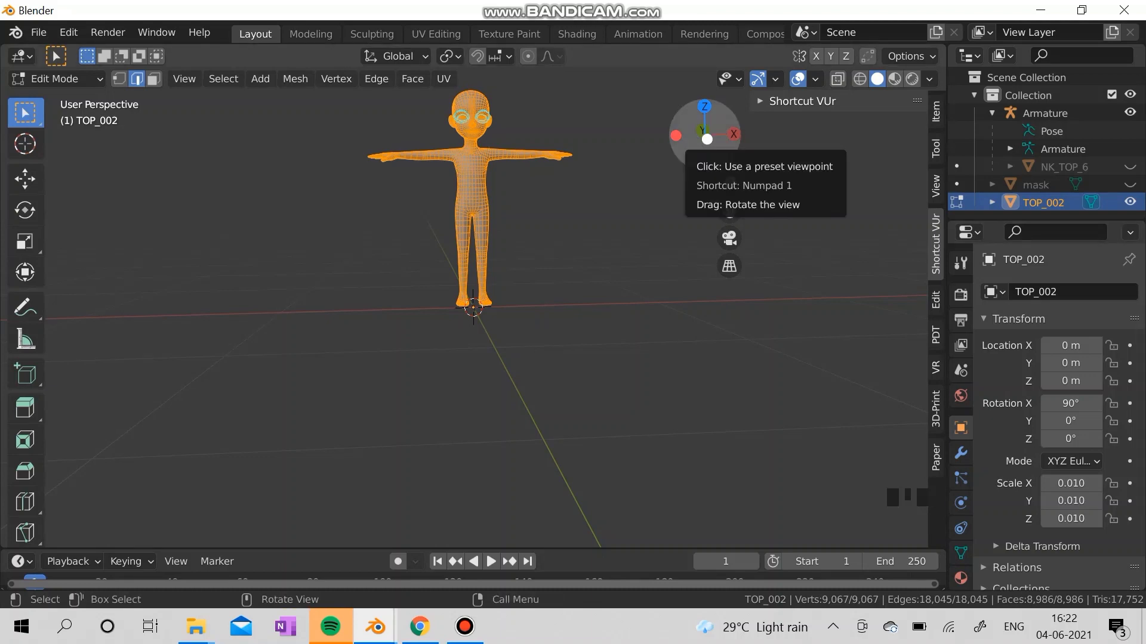
left_click(707, 139)
scroll(477, 306, "up", 1)
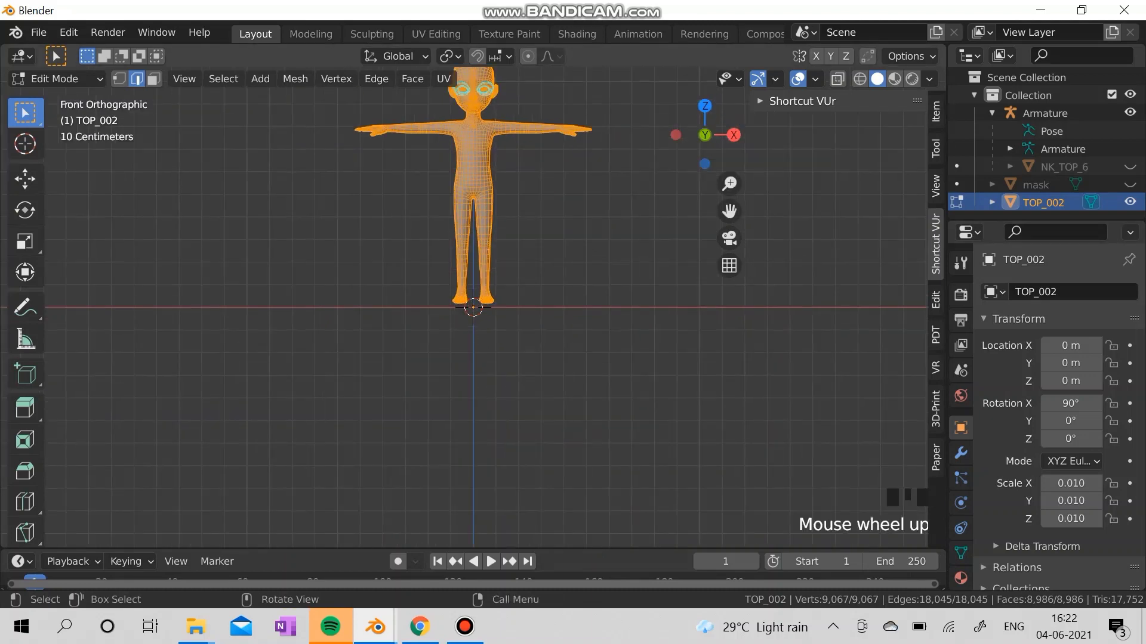
Try to box-select the edges of TOP_002 from the hips down to the feet in solid display.
key("shift")
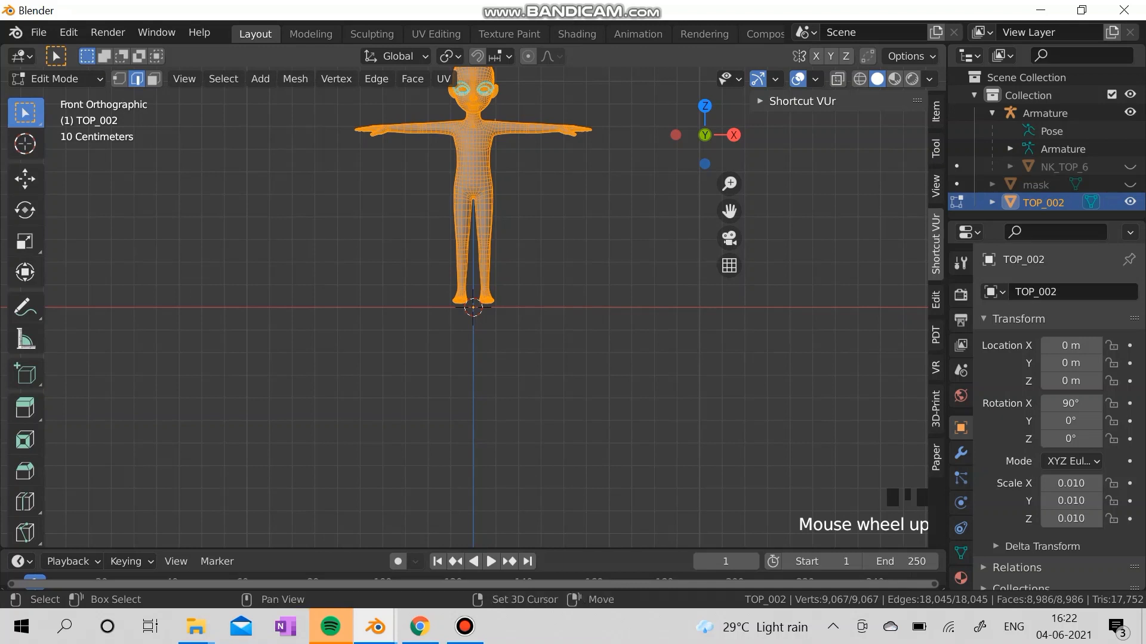
left_click(453, 187)
left_click_drag(435, 176, 578, 338, "shift")
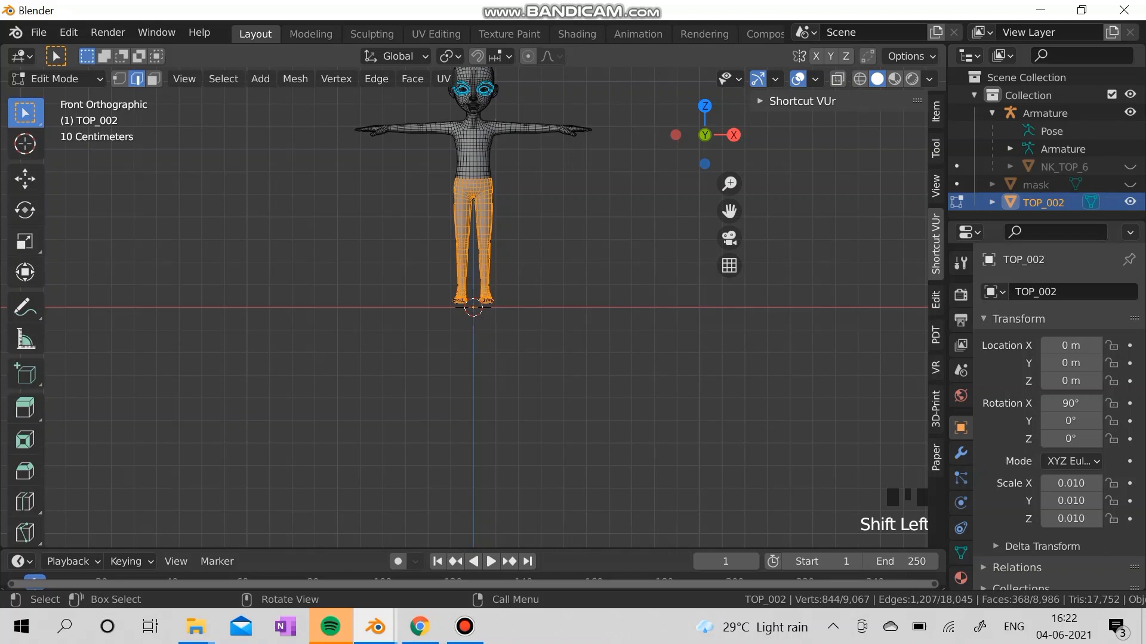
key("shift")
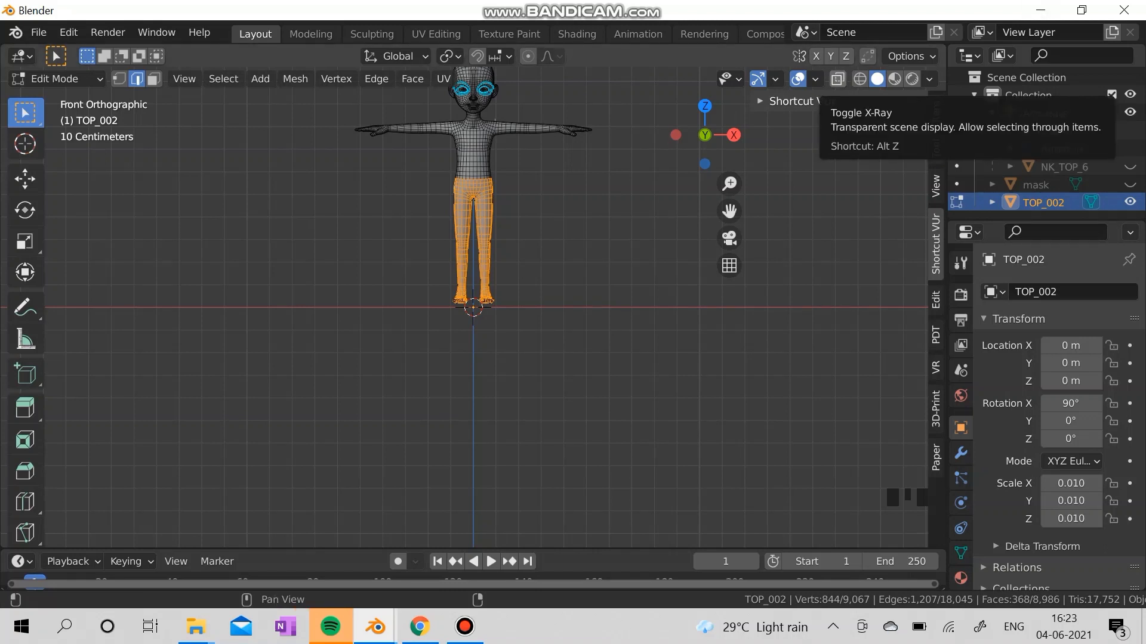
Display the mesh as wireframe with X-Ray enabled and clear the current selection.
left_click(838, 79)
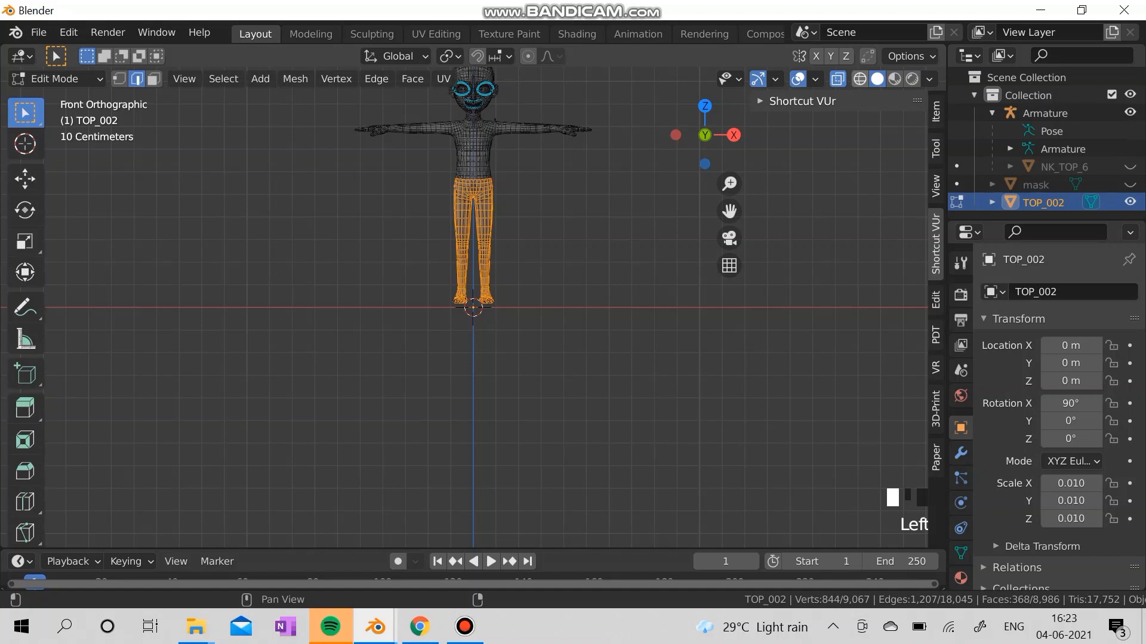
left_click(860, 78)
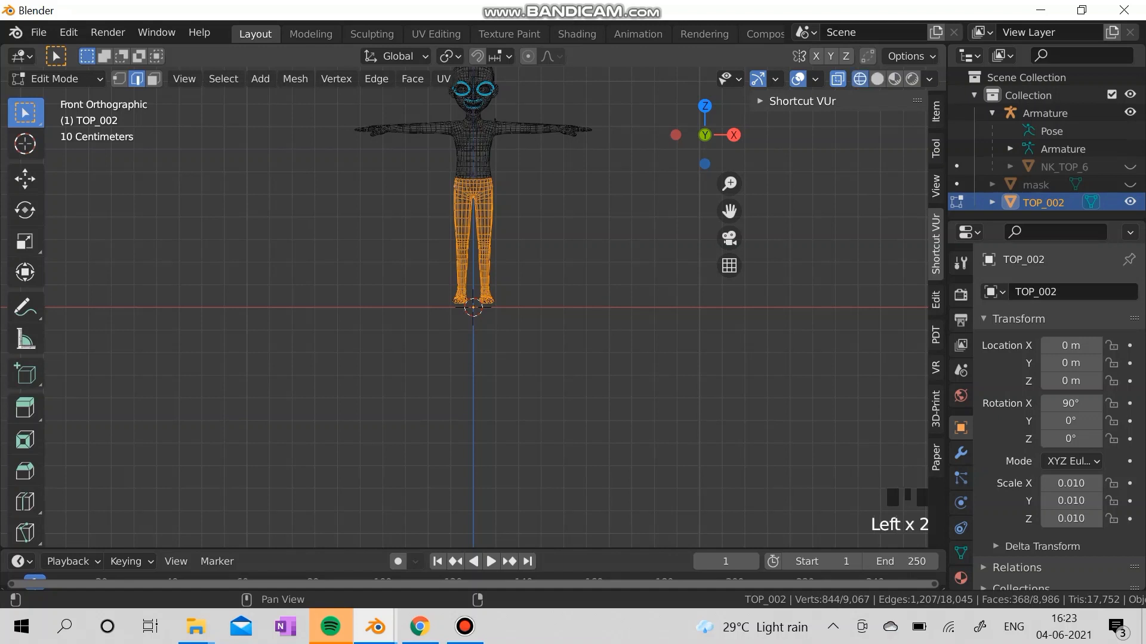
left_click(597, 238)
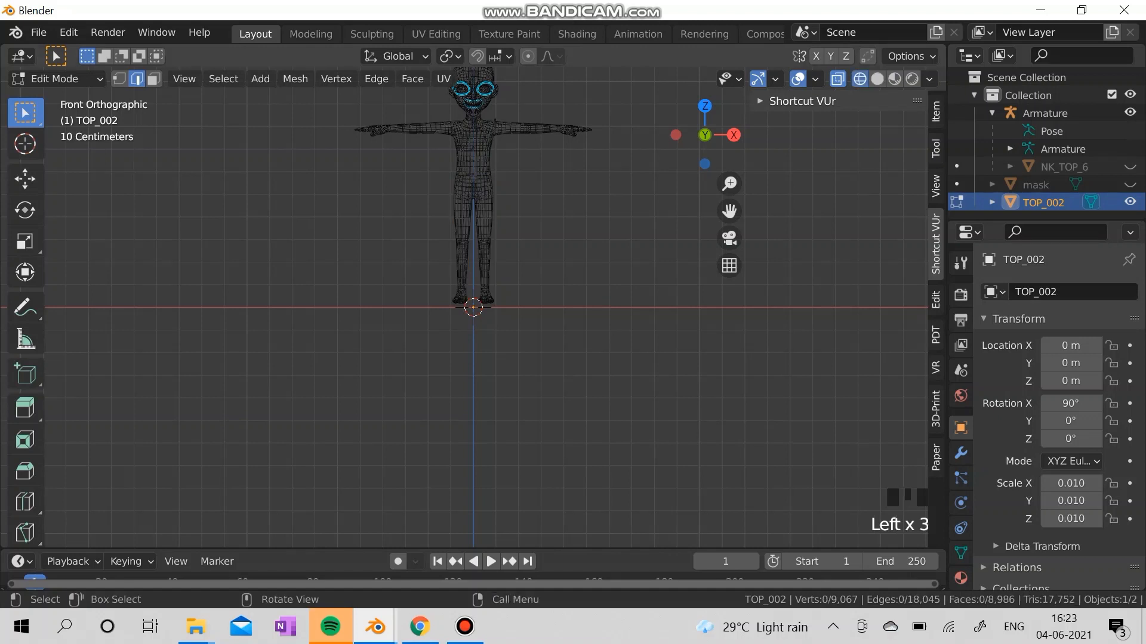
Select the whole lower body of TOP_002 from the waist to the feet and delete its faces.
left_click_drag(422, 208, 537, 375, "shift")
left_click_drag(401, 161, 596, 392, "shift")
key("Delete")
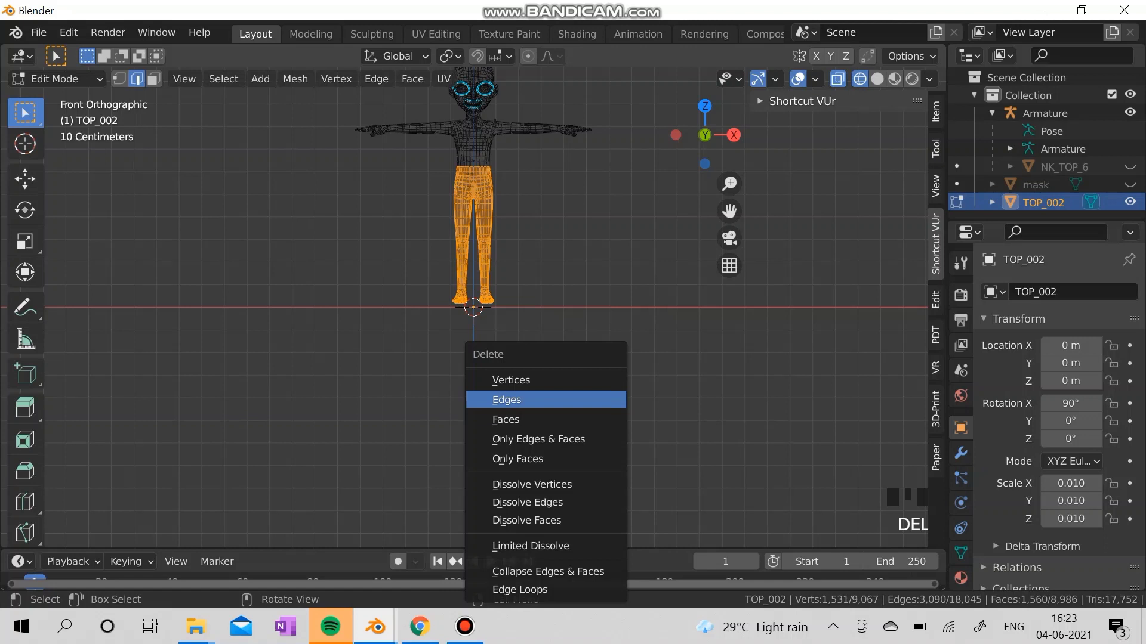
left_click(506, 419)
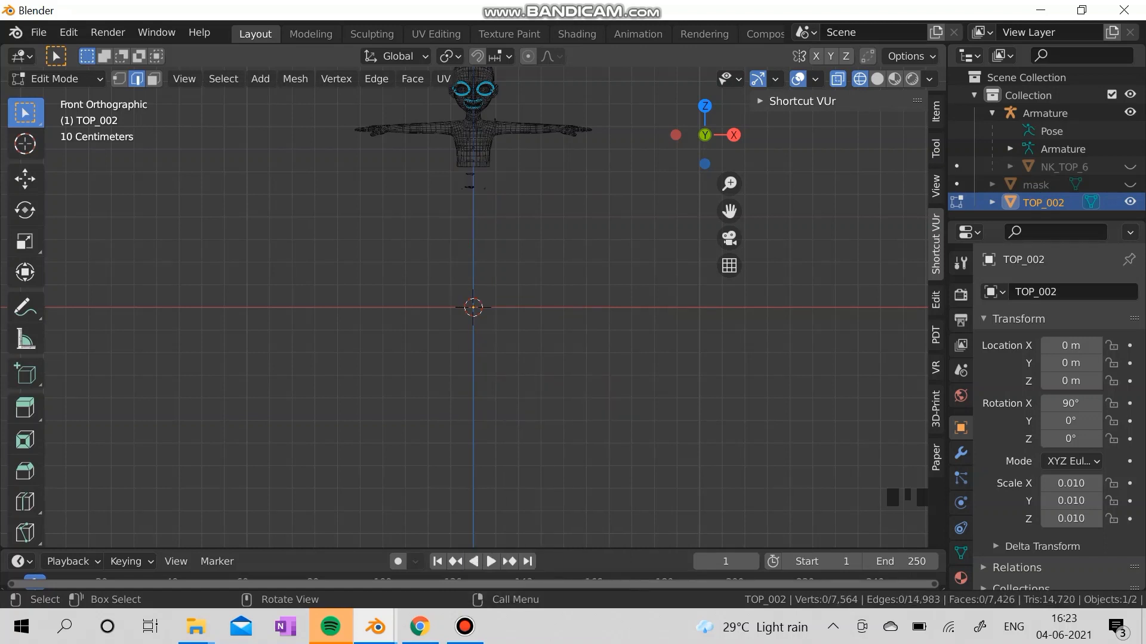
Delete the faces of the character's right arm from mid upper arm to fingertips, leaving a short sleeve.
left_click_drag(729, 211, 768, 387)
scroll(477, 304, "up", 7)
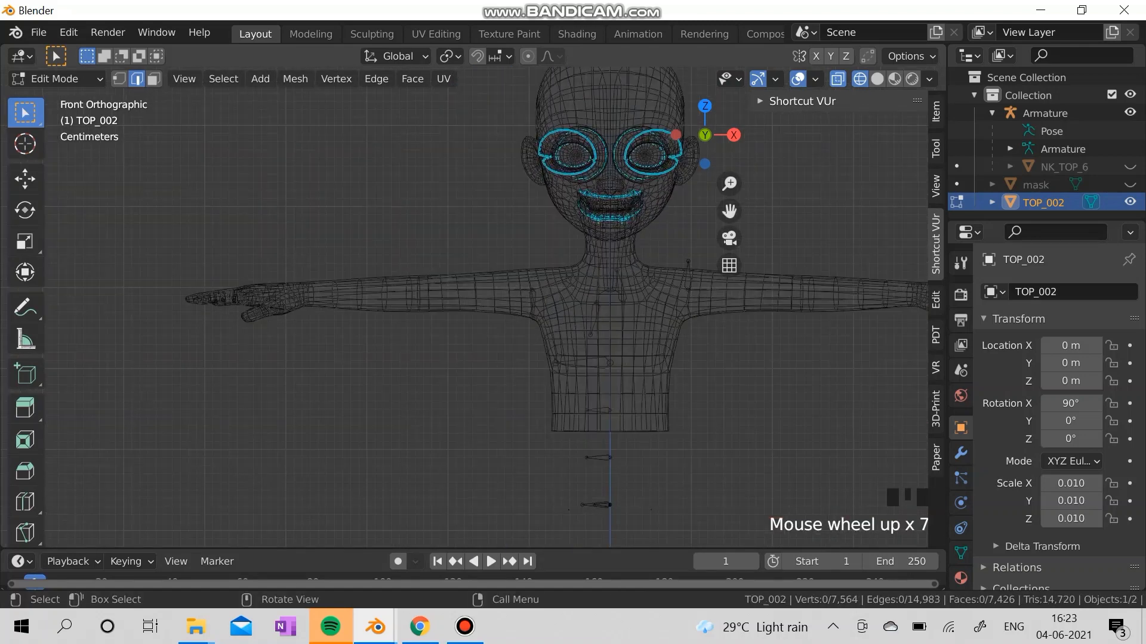
left_click_drag(155, 218, 488, 363, "shift")
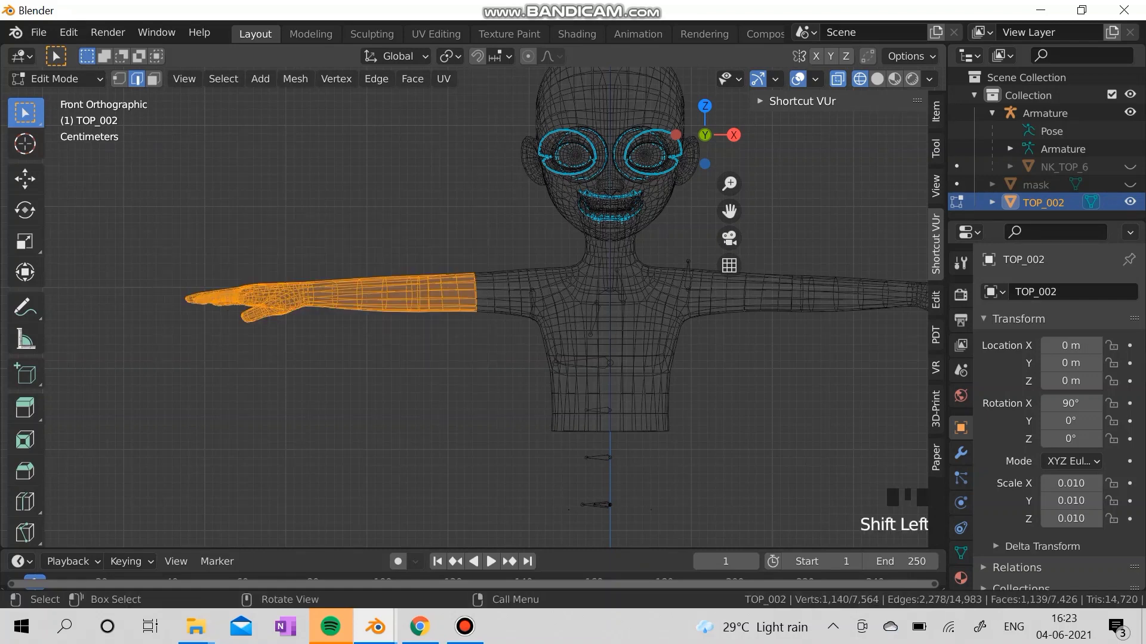
key("Delete")
left_click(438, 364)
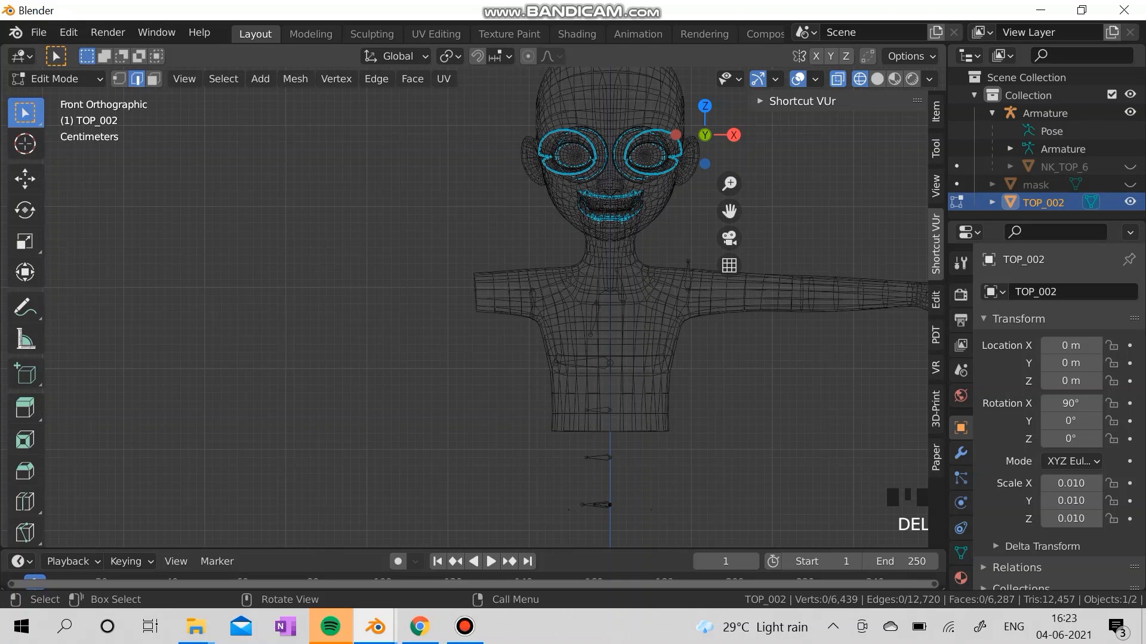
Delete the faces of the character's left arm from mid upper arm to fingertips, matching the opposite sleeve.
scroll(360, 221, "down", 2)
scroll(360, 221, "up", 1)
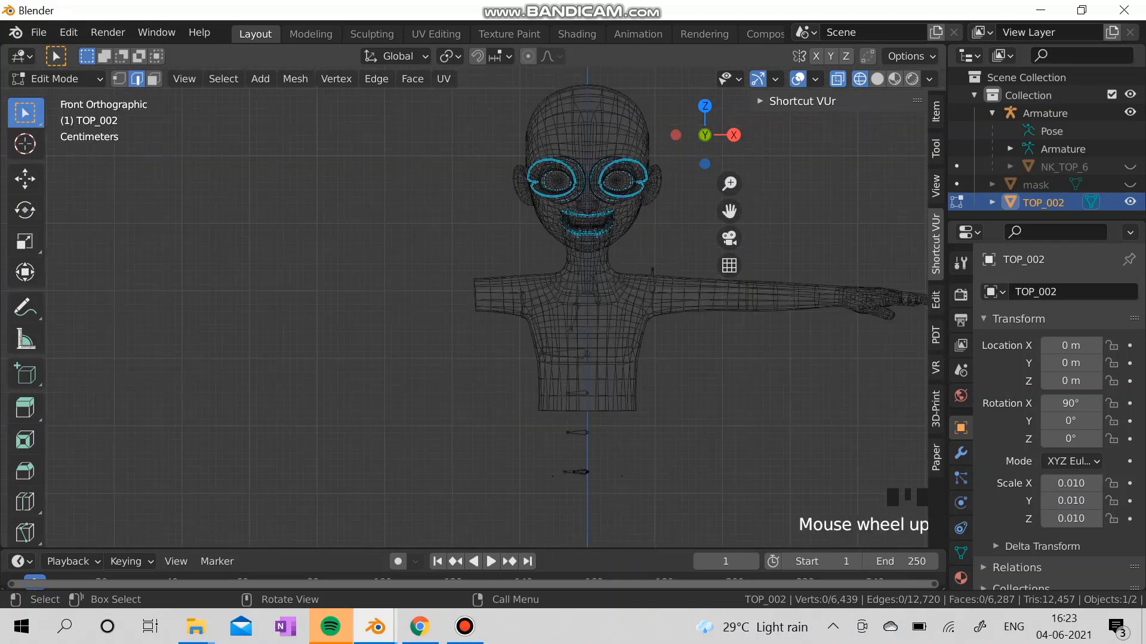
middle_click_drag(360, 221, 336, 226)
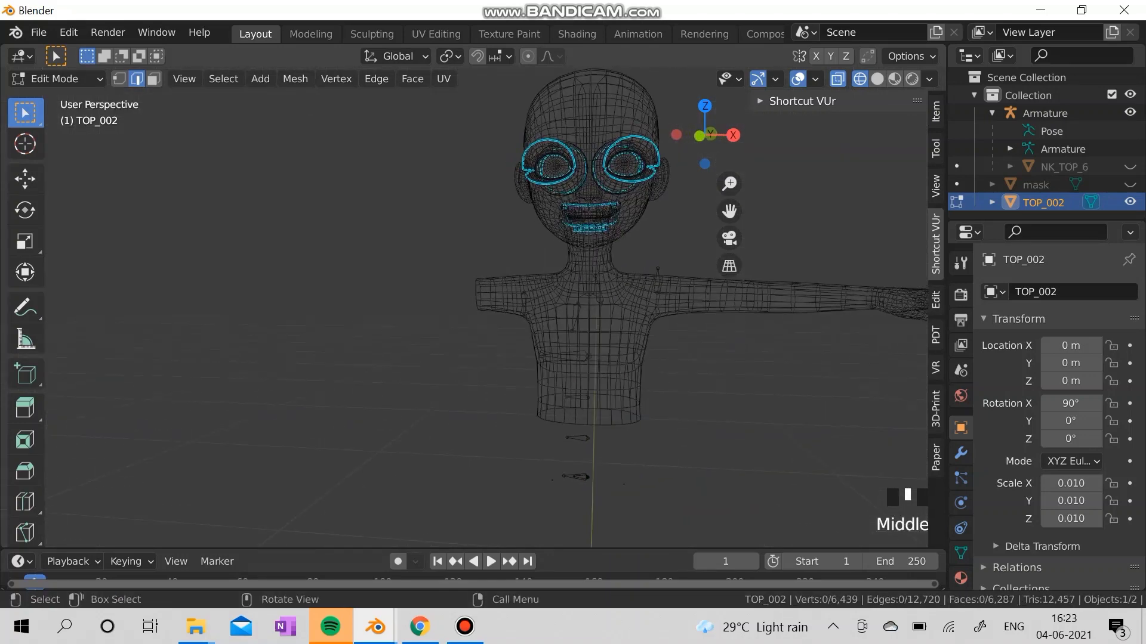
left_click(705, 135)
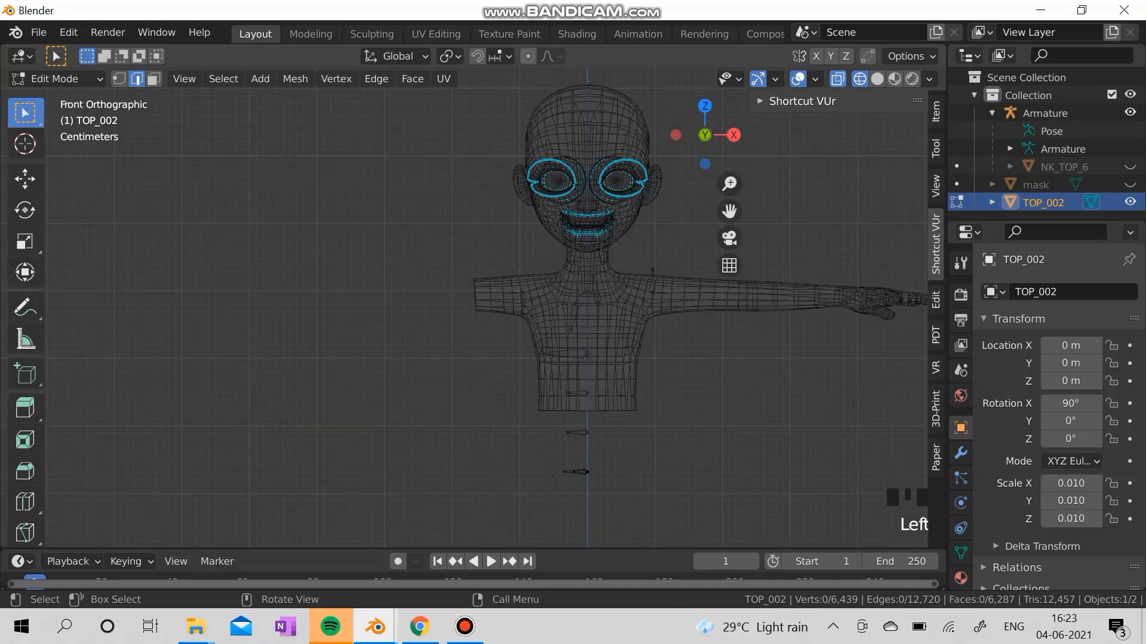
middle_click_drag(597, 268, 477, 272, "shift")
scroll(480, 301, "up", 1)
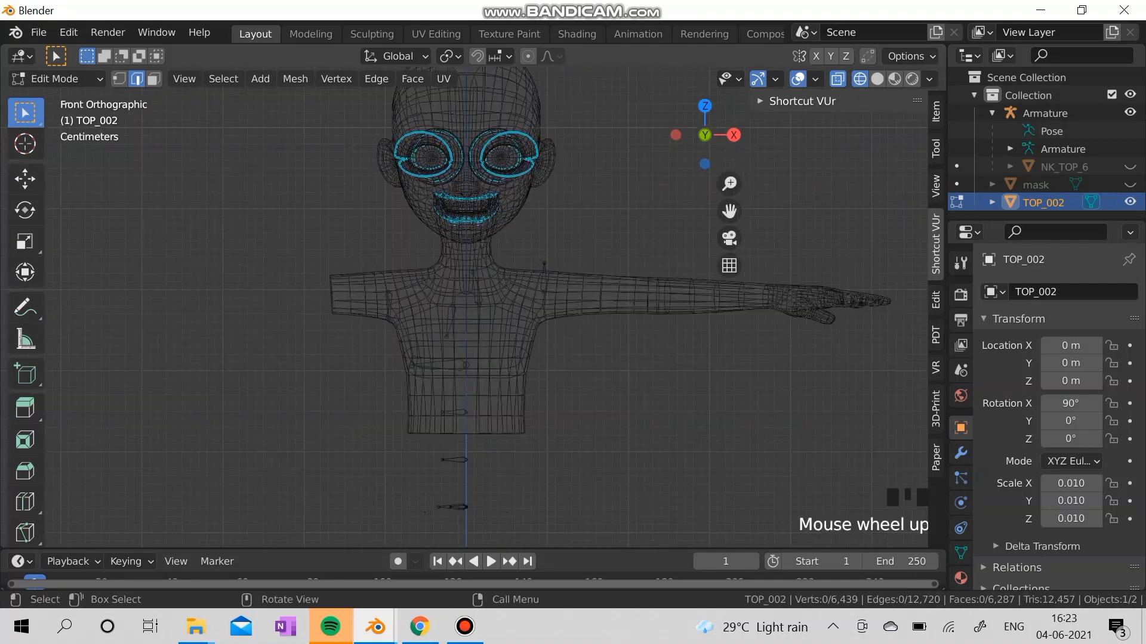
left_click_drag(589, 255, 906, 409)
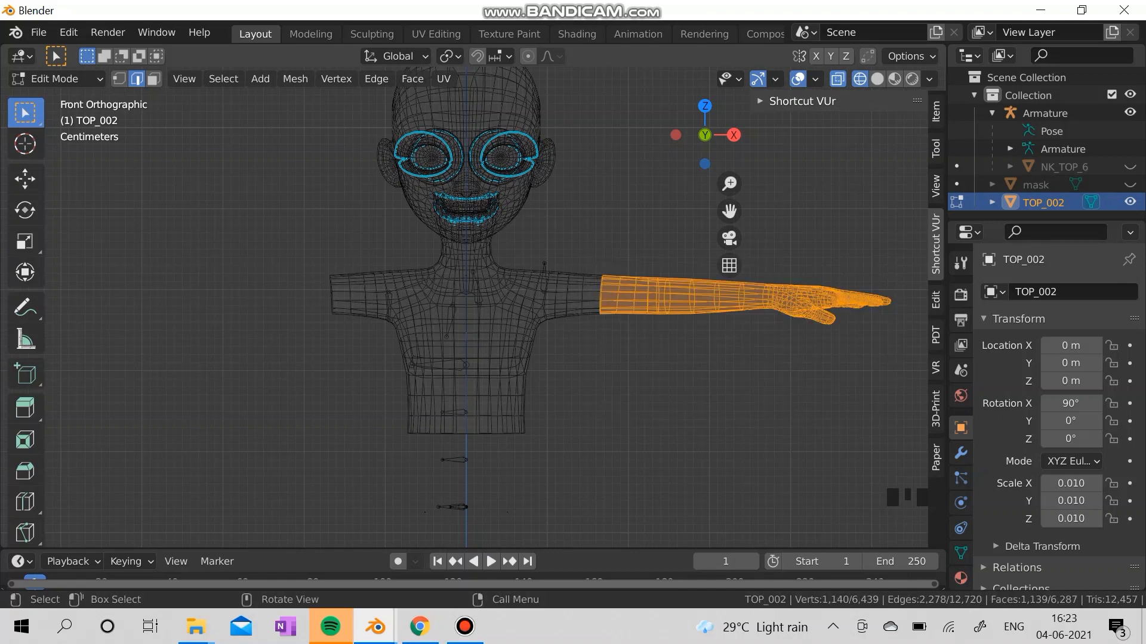
key("Delete")
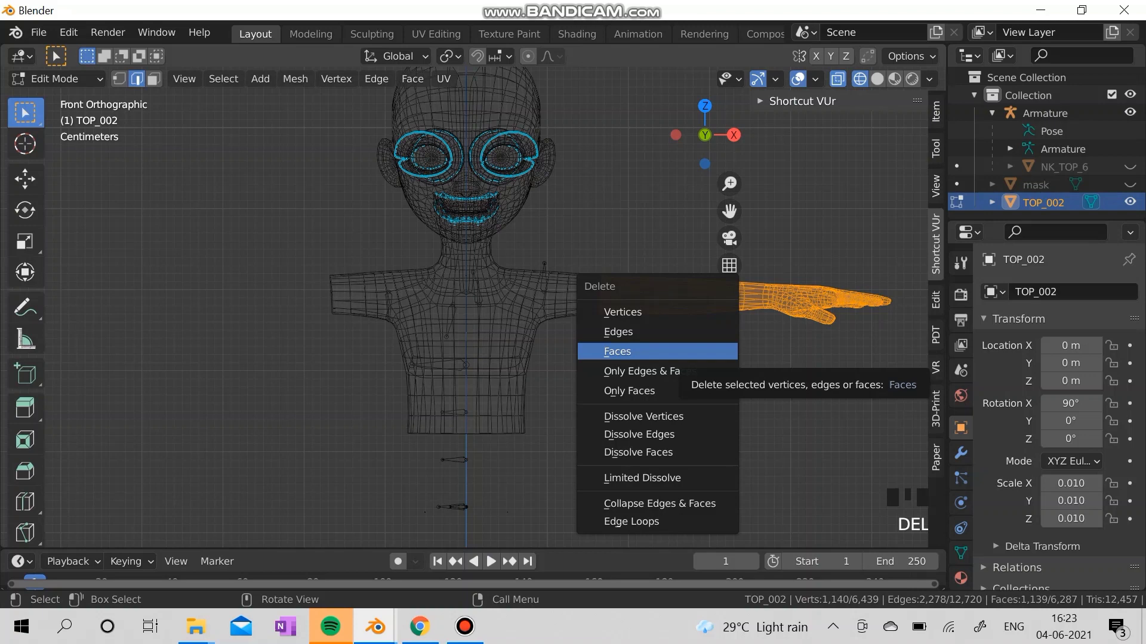
left_click(617, 351)
Delete the faces of the head and upper neck, leaving the torso with sleeves and a neck stub.
scroll(617, 351, "down", 2)
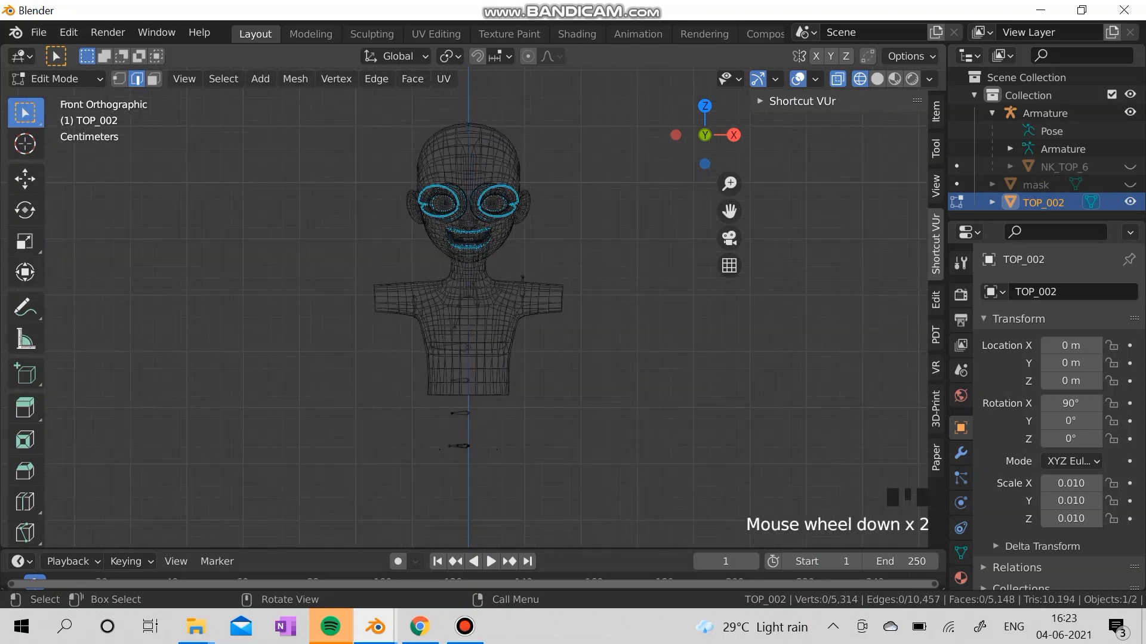
left_click_drag(374, 118, 583, 271)
key("Delete")
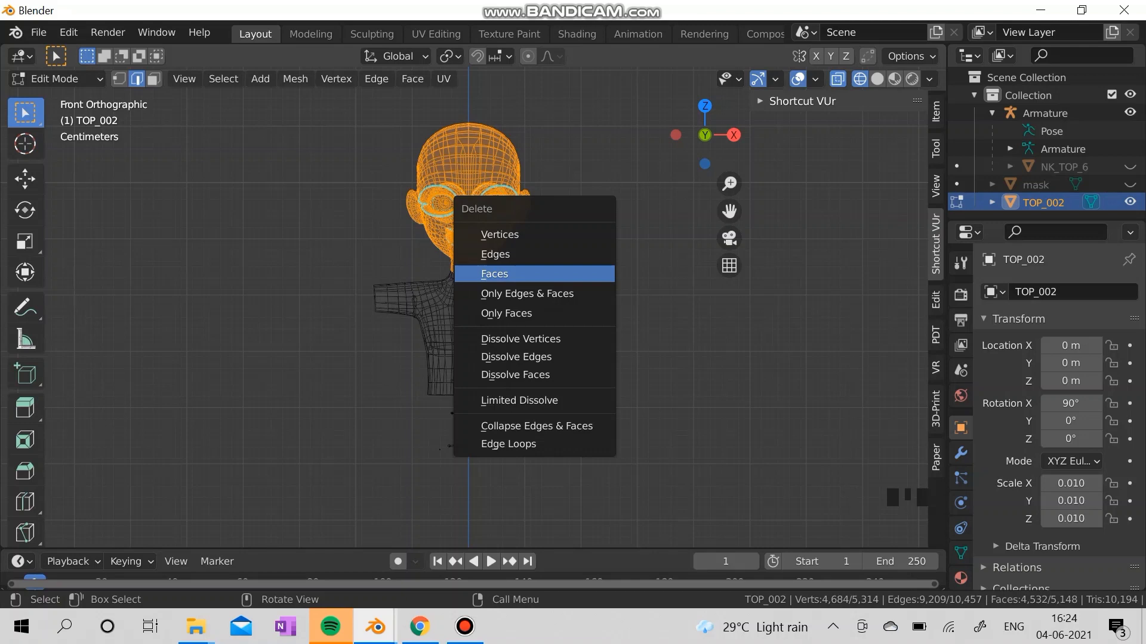
left_click(534, 274)
middle_click_drag(469, 328, 492, 320)
scroll(477, 328, "up", 8)
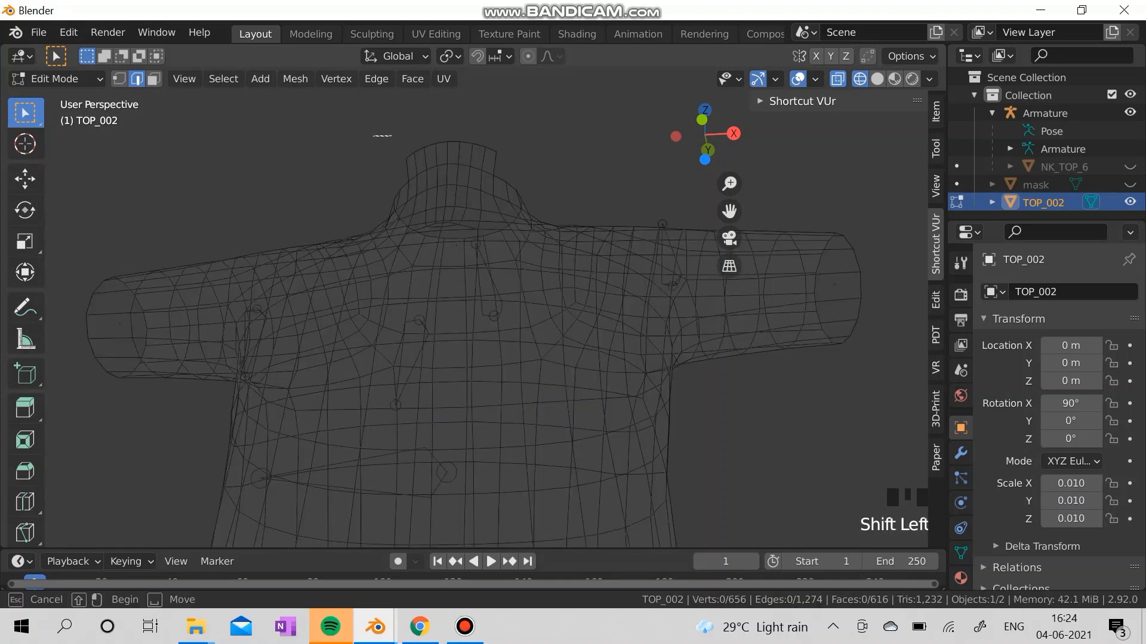
Select the uppermost strip of faces around the neck stub of TOP_002 and delete those faces.
left_click_drag(372, 136, 518, 174, "shift")
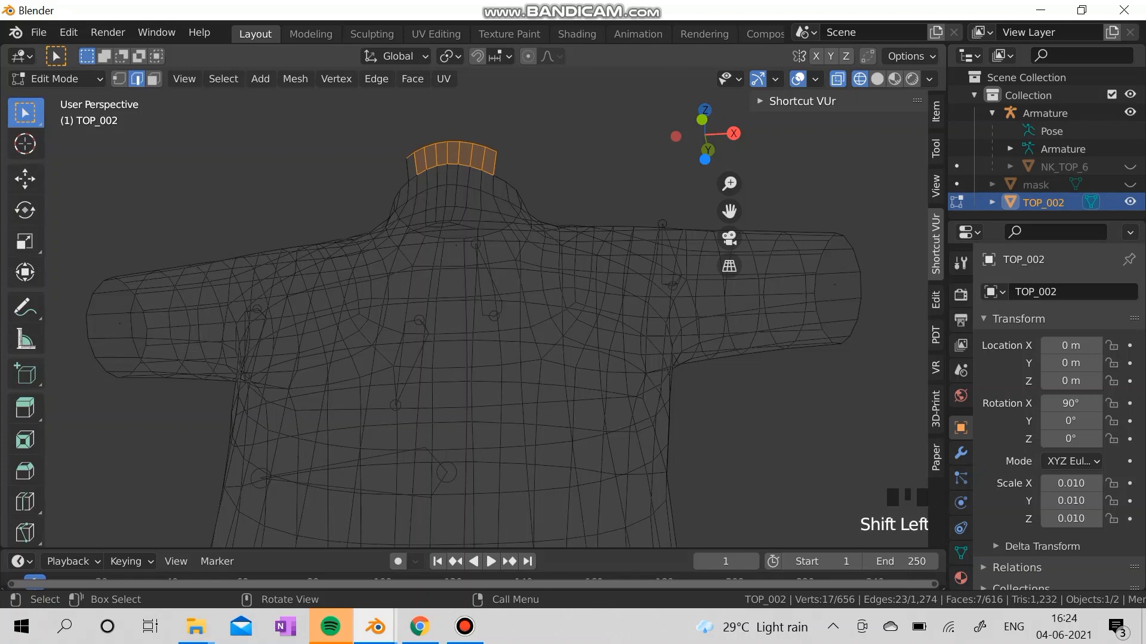
left_click(412, 178, "shift")
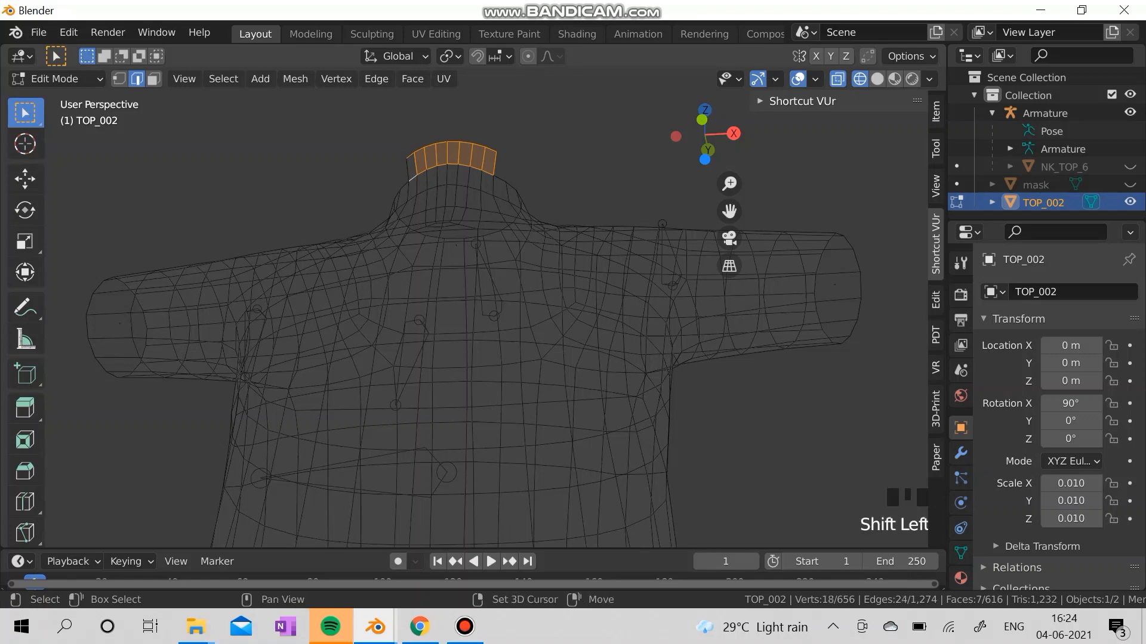
left_click(408, 157, "shift")
key("Delete")
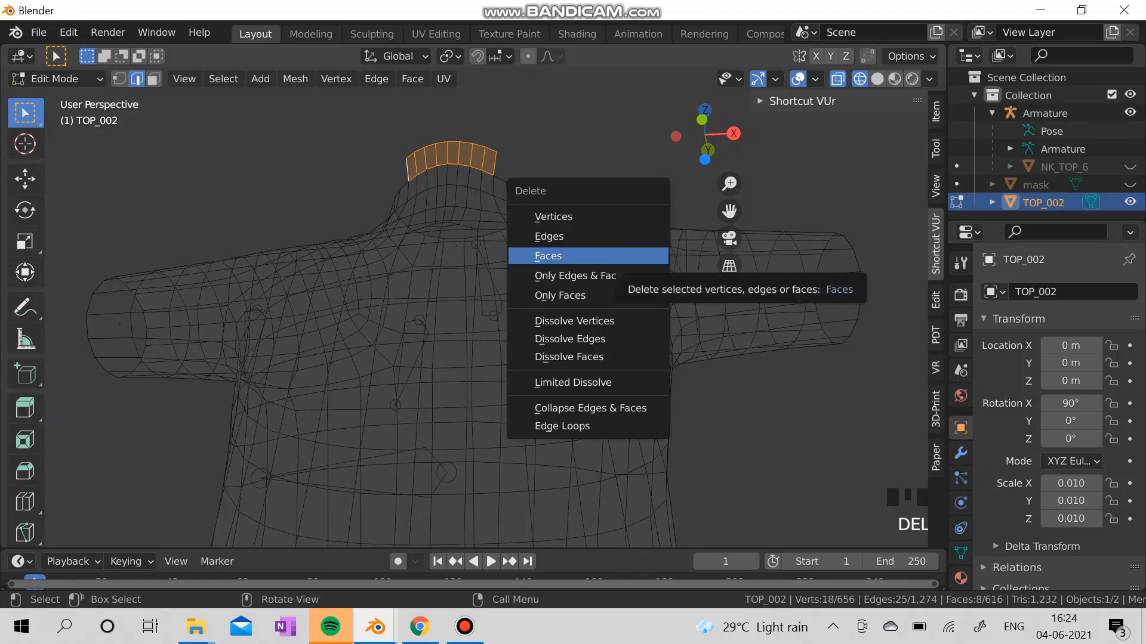
left_click(597, 256)
Display the trimmed top in solid viewport shading with X-ray turned off.
scroll(454, 328, "down", 2)
middle_click_drag(537, 358, 501, 358)
scroll(453, 329, "down", 3)
left_click(54, 78)
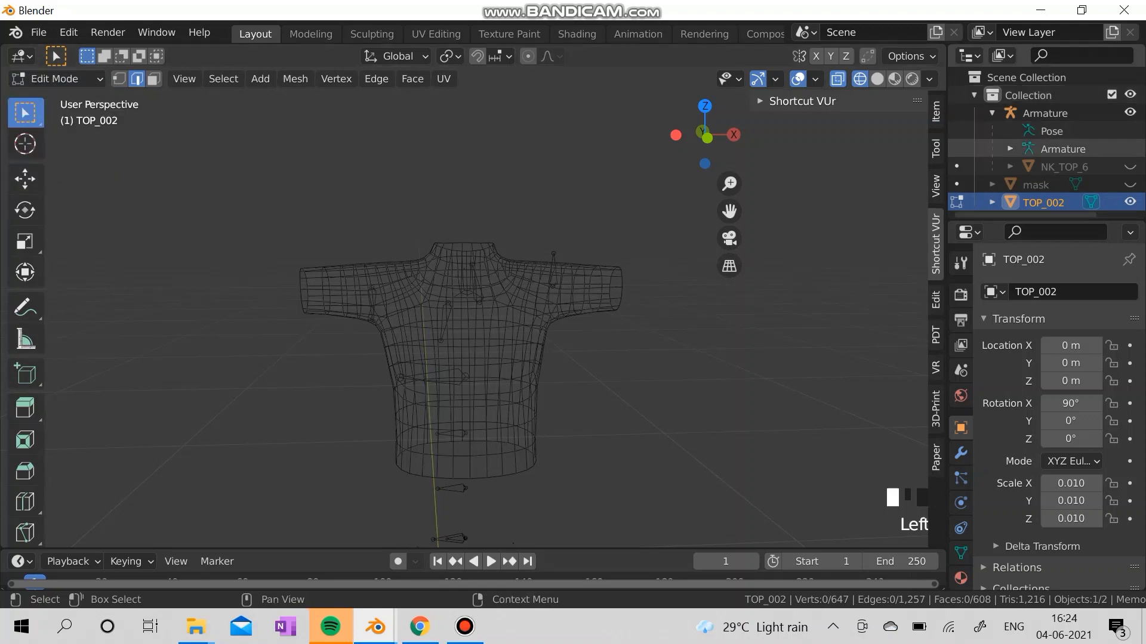
left_click(876, 79)
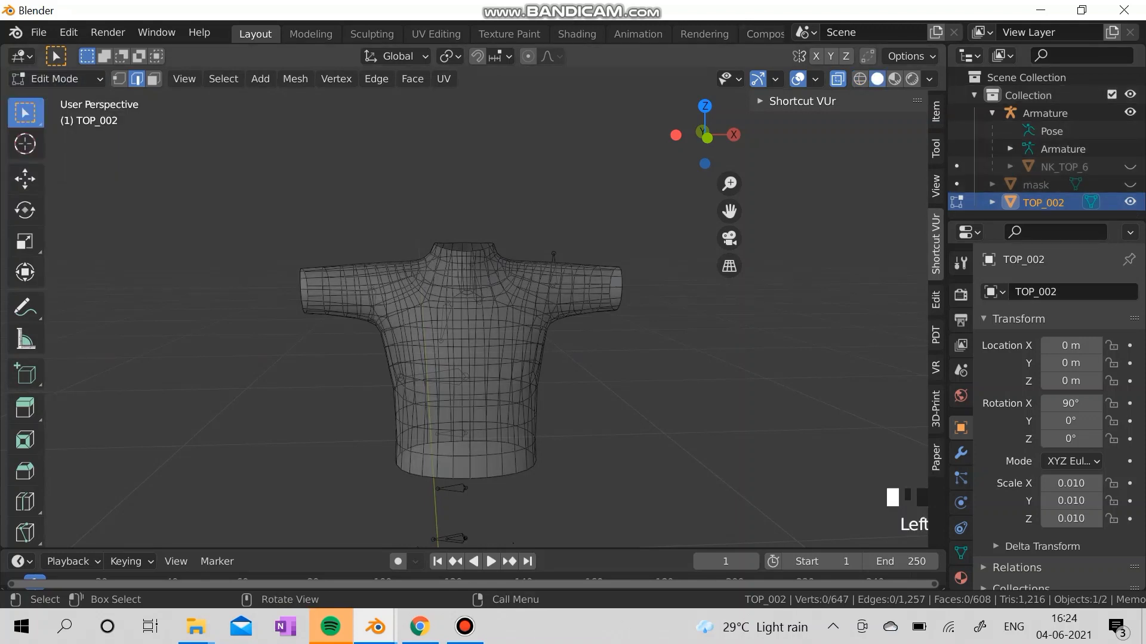
left_click(838, 79)
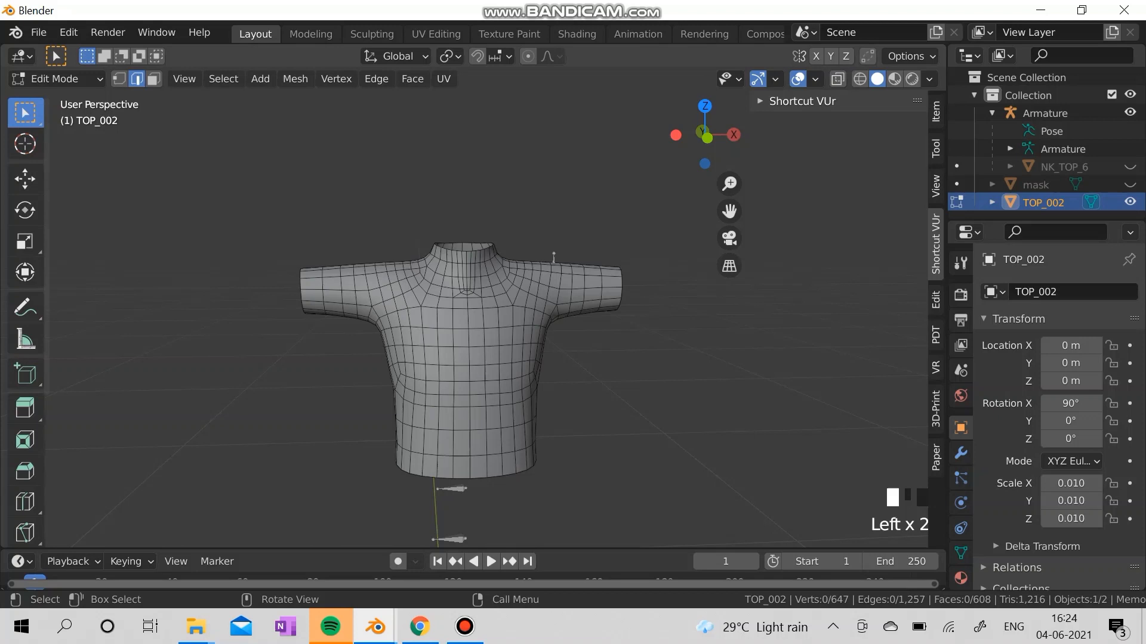
Switch TOP_002 to Sculpt Mode and unhide the mask body for reference.
left_click(54, 79)
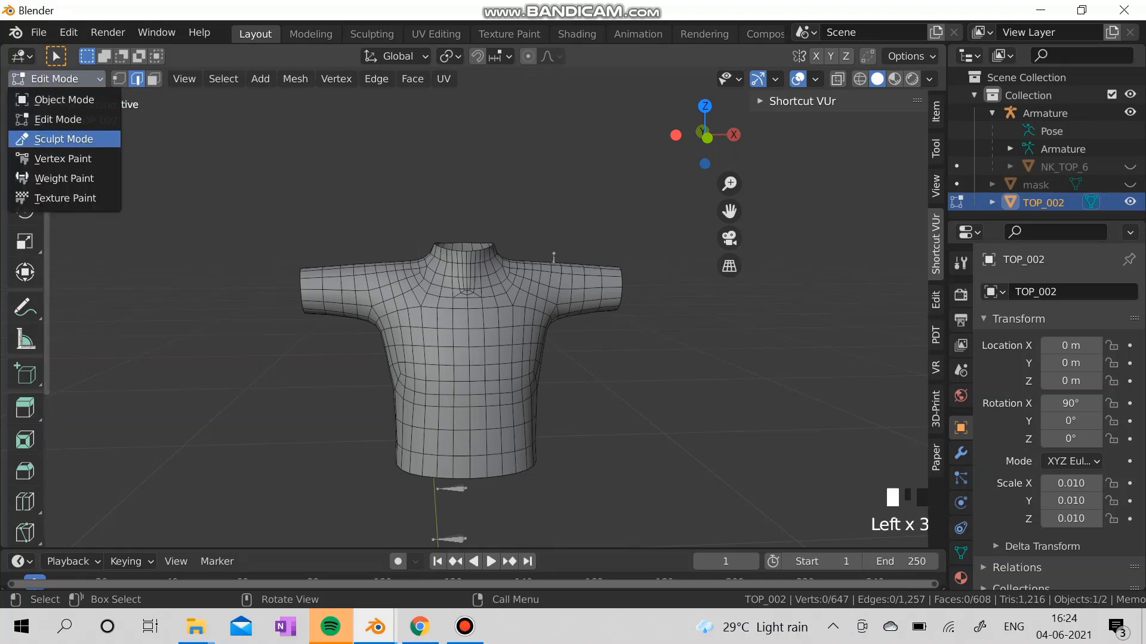
left_click(63, 138)
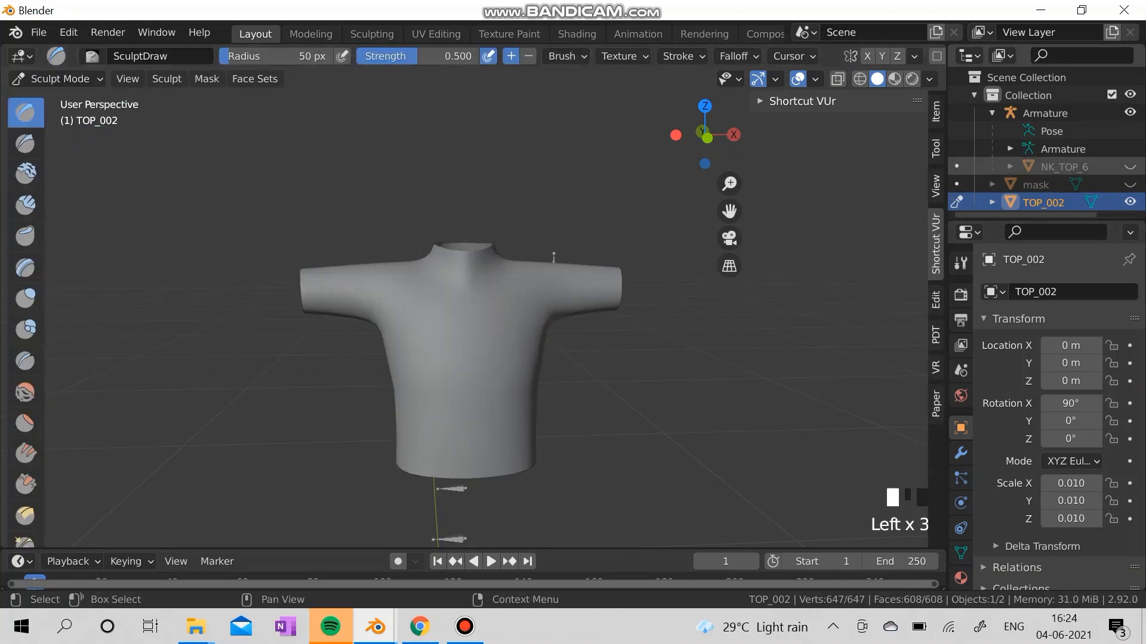
left_click(1130, 184)
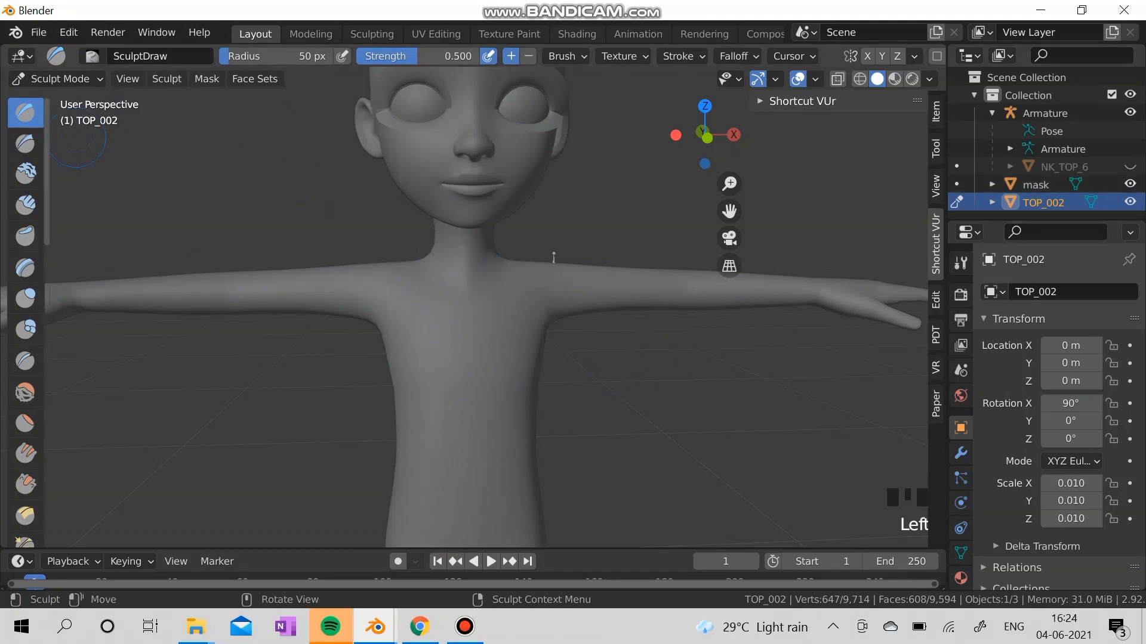
Sculpt the front of the torso and sleeves outward over the body using the Layer brush with X symmetry enabled.
left_click(25, 268)
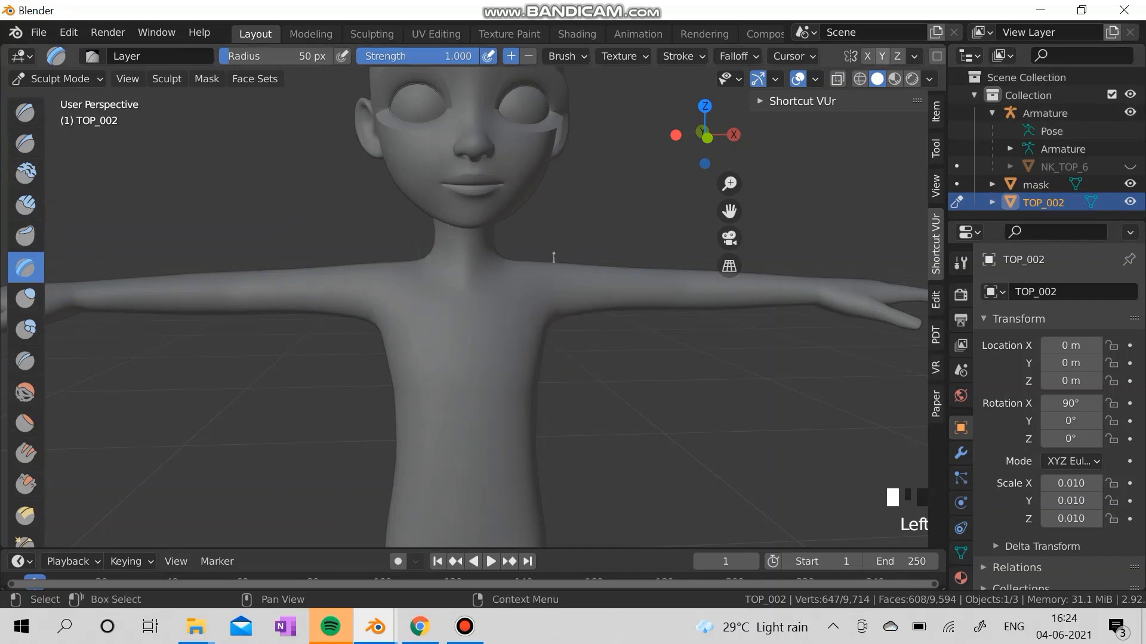
left_click(867, 55)
mouse_move(365, 322)
left_mouse_down()
mouse_move(370, 352)
mouse_move(433, 263)
left_mouse_up()
left_click_drag(425, 373, 442, 460)
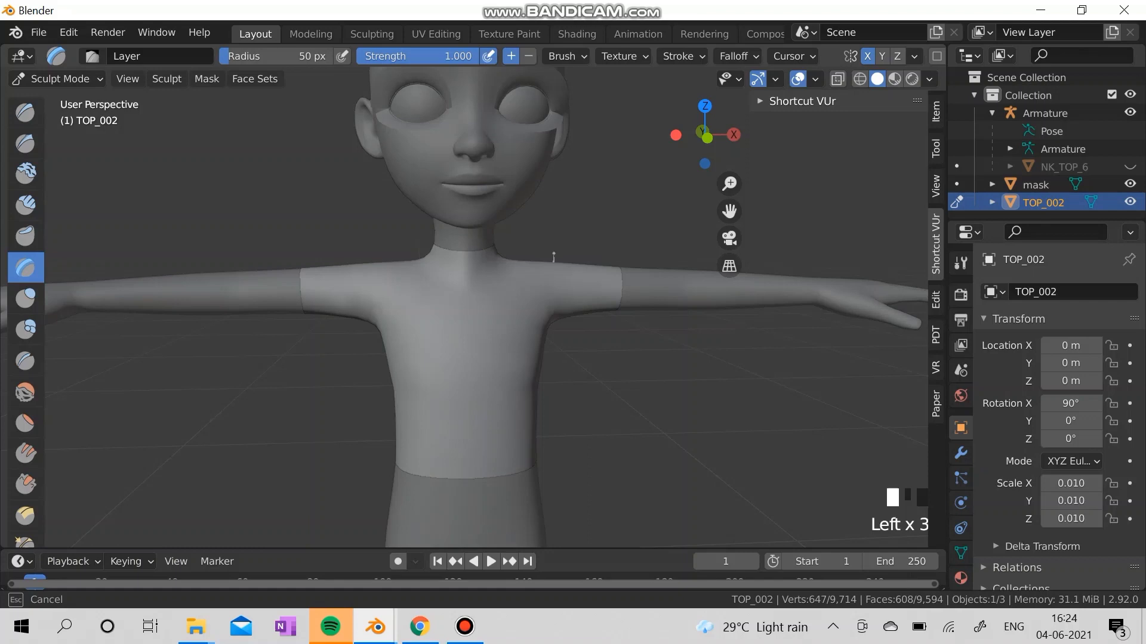
left_click_drag(553, 257, 554, 256)
Raise the back of the top and the backs of its sleeves above the body with mirrored Layer brush strokes.
middle_click_drag(554, 257, 406, 279)
middle_click_drag(552, 278, 498, 262)
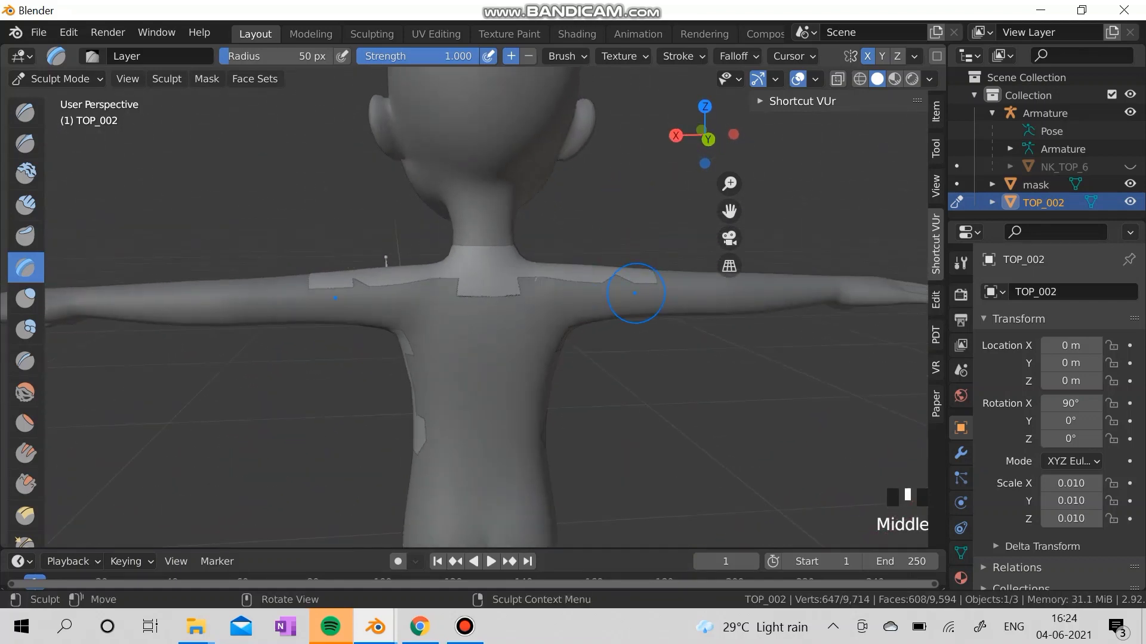
mouse_move(634, 293)
left_mouse_down()
mouse_move(540, 349)
mouse_move(529, 454)
left_mouse_up()
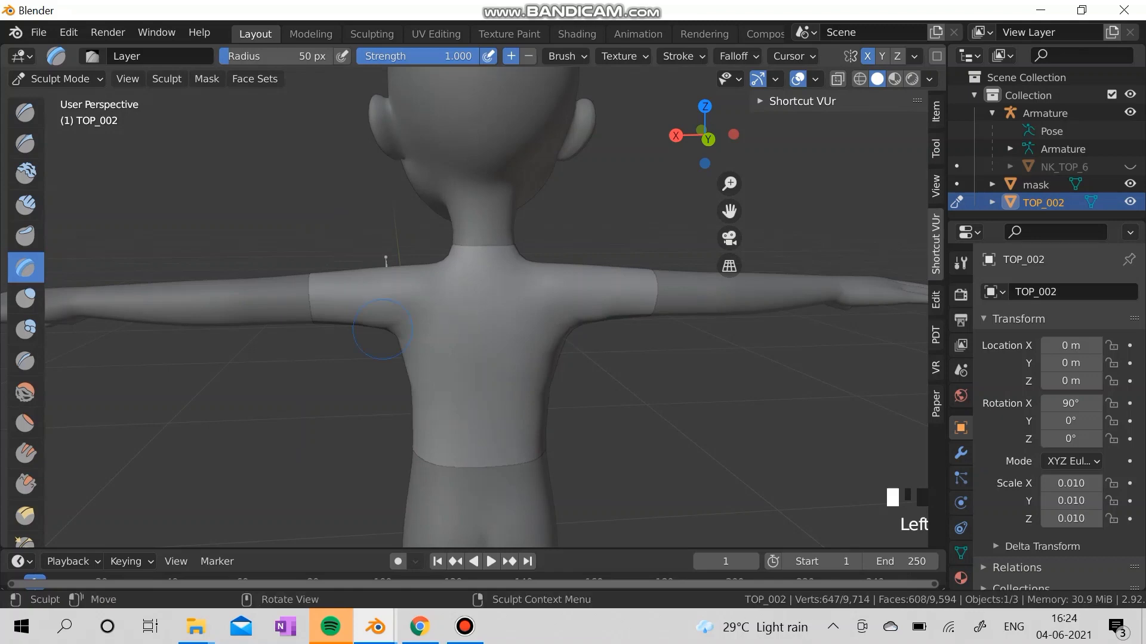
middle_click_drag(528, 417, 587, 358)
middle_click_drag(513, 489, 525, 307)
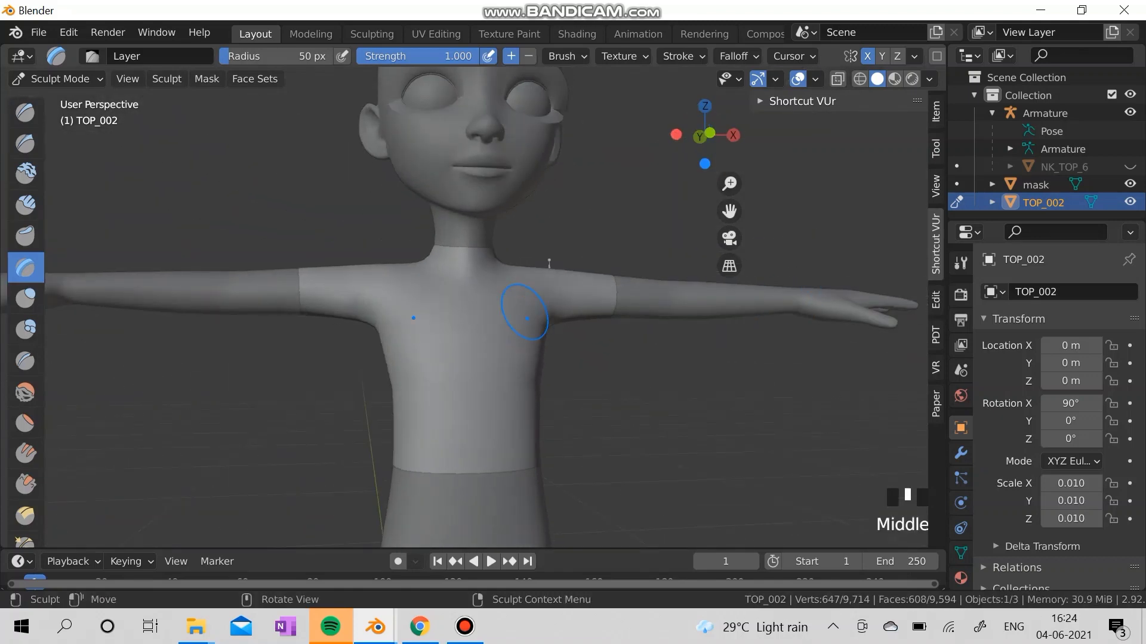
scroll(518, 316, "down", 1)
middle_click_drag(335, 314, 345, 276)
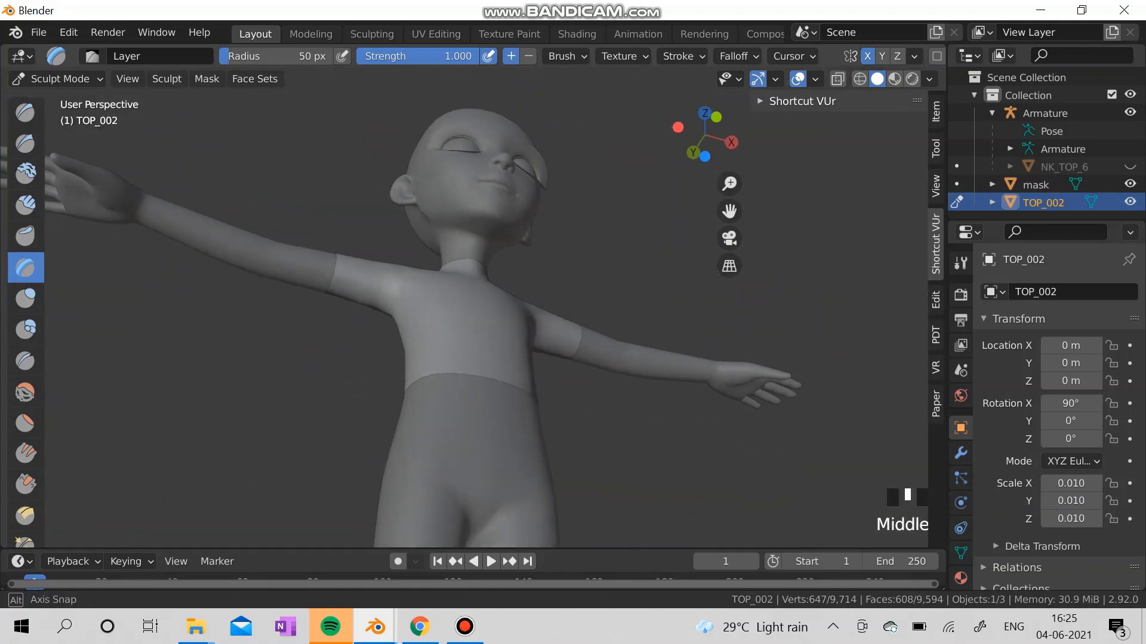